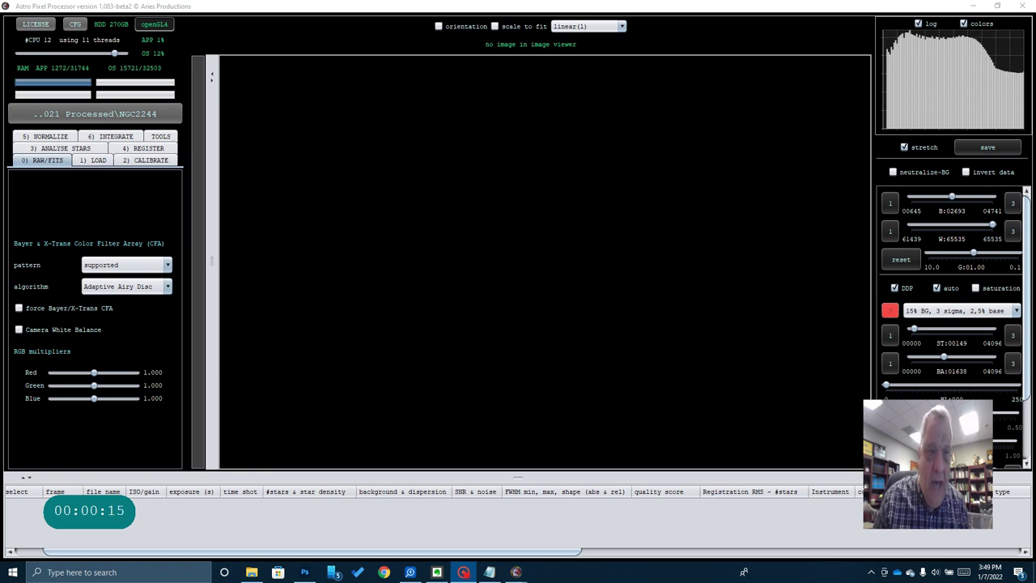
Review the frame loading options and leave the debayer algorithm at Adaptive Airy Disc.
{"action": "left_click", "coordinate": [93, 160]}
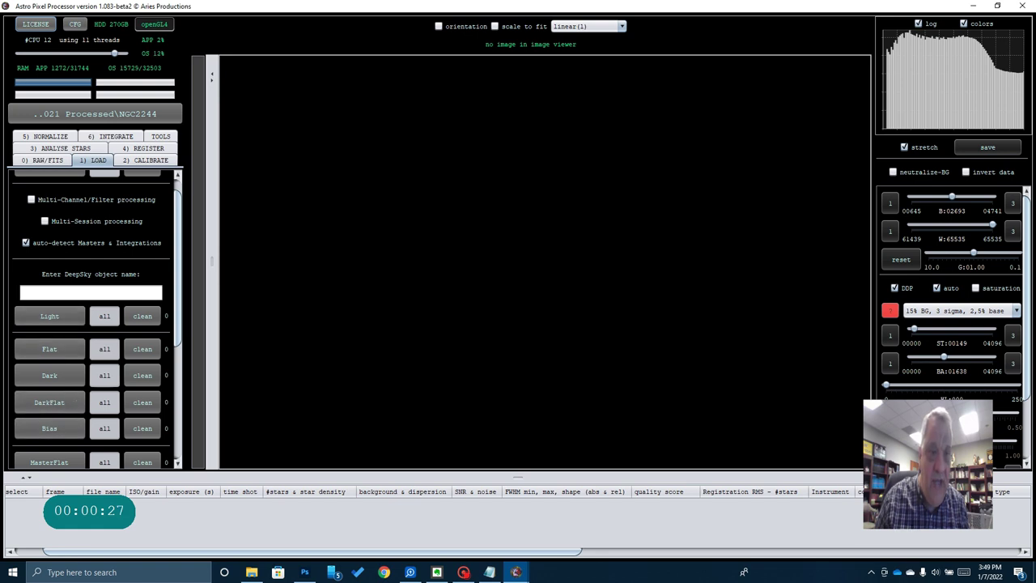
{"action": "left_click", "coordinate": [43, 160]}
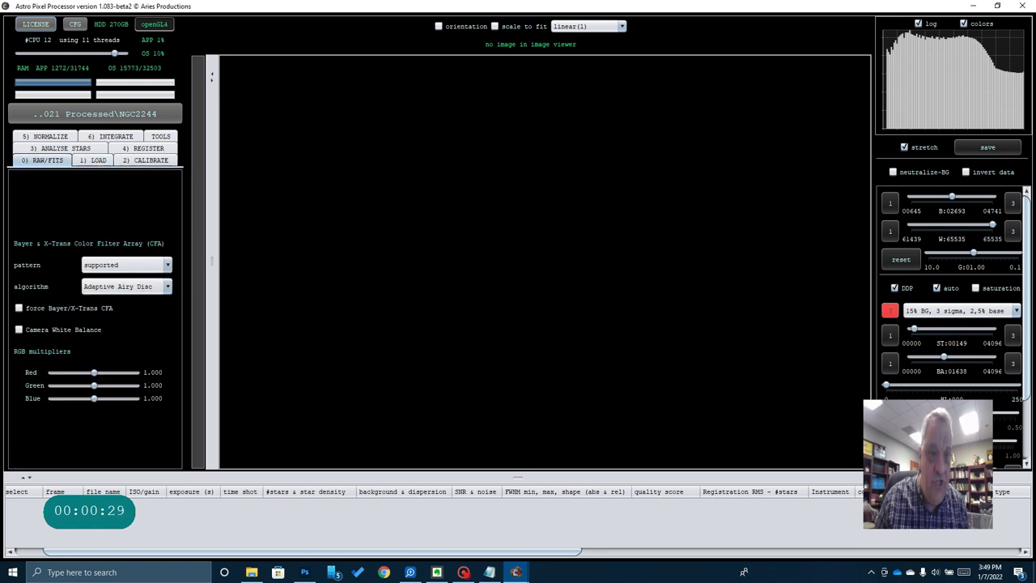
{"action": "left_click", "coordinate": [125, 287]}
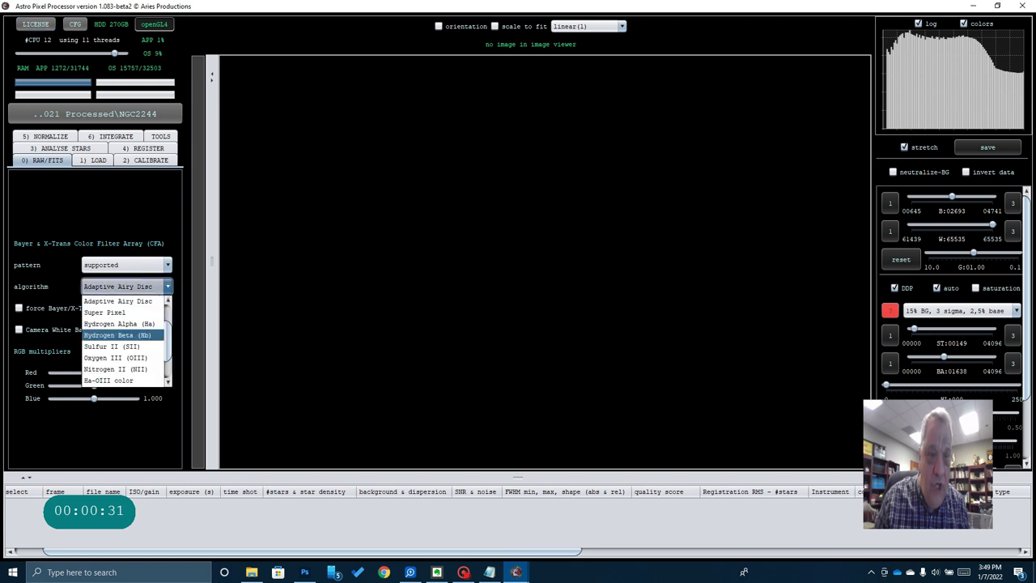
{"action": "scroll", "coordinate": [122, 335], "scroll_direction": "down", "scroll_amount": 1}
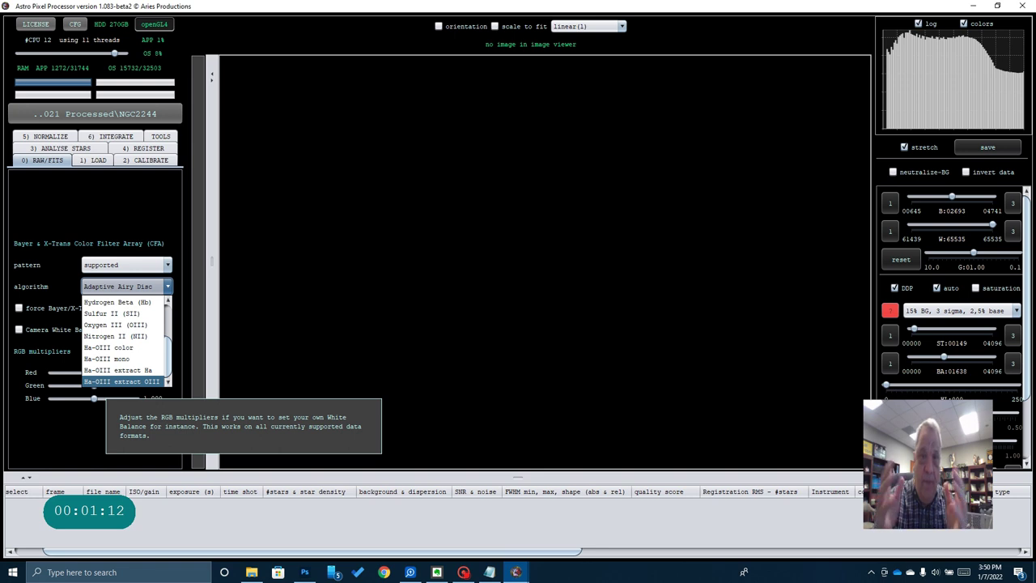
{"action": "key", "text": "Escape"}
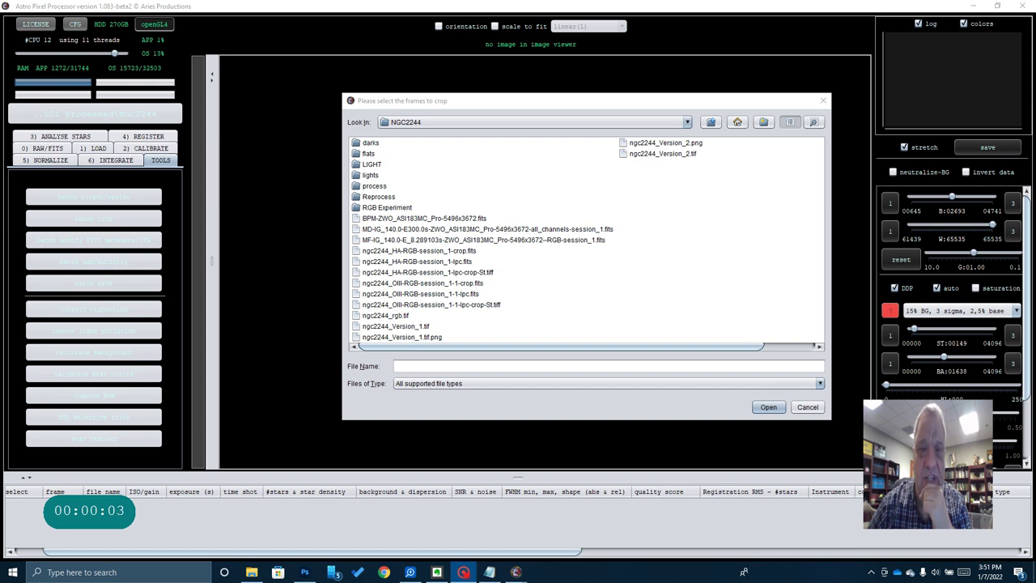
Select the Ha and OIII frames from the Reprocess folder for batch cropping.
{"action": "double_click", "coordinate": [378, 197]}
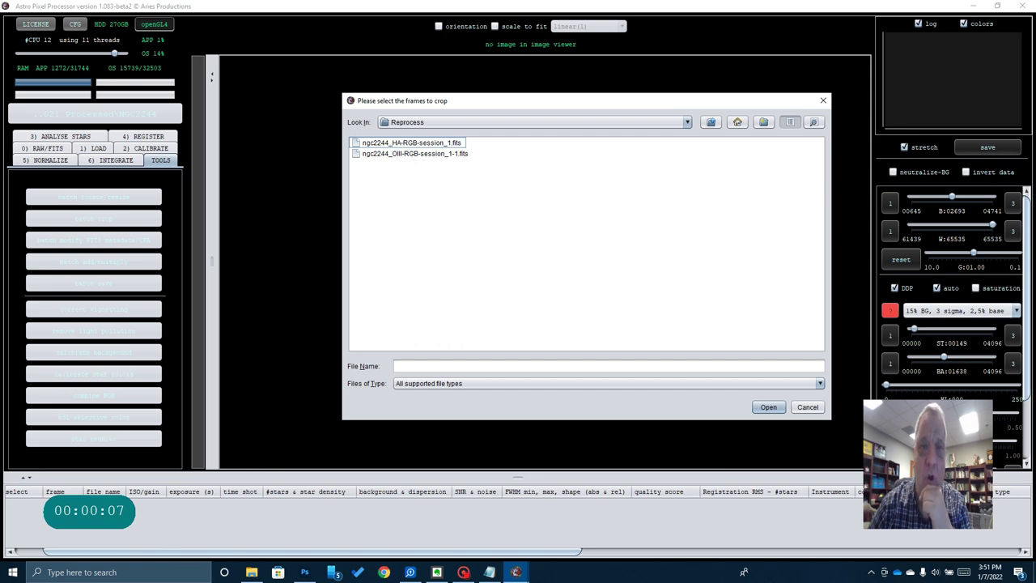
{"action": "double_click", "coordinate": [411, 143]}
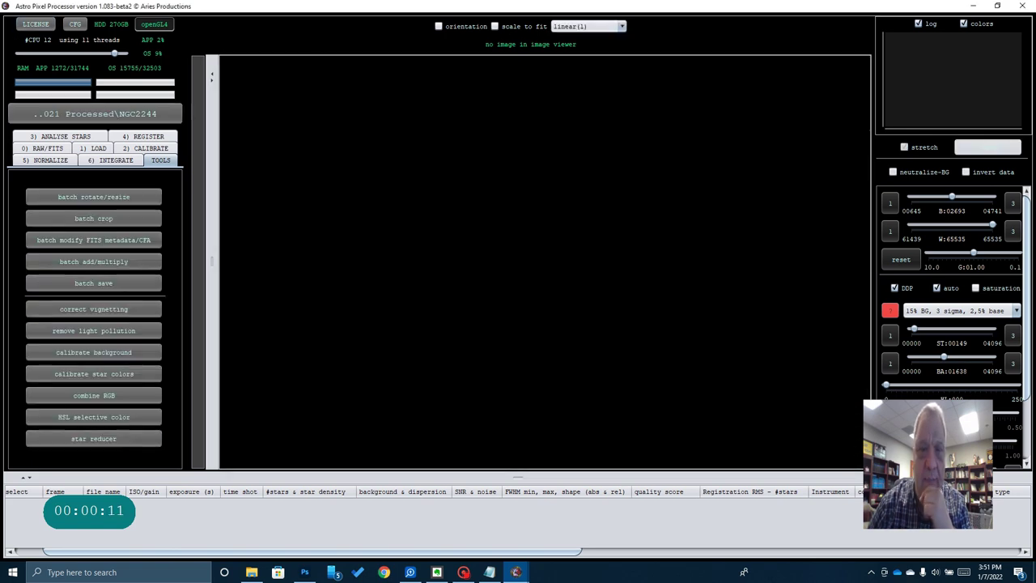
{"action": "left_click", "coordinate": [544, 445]}
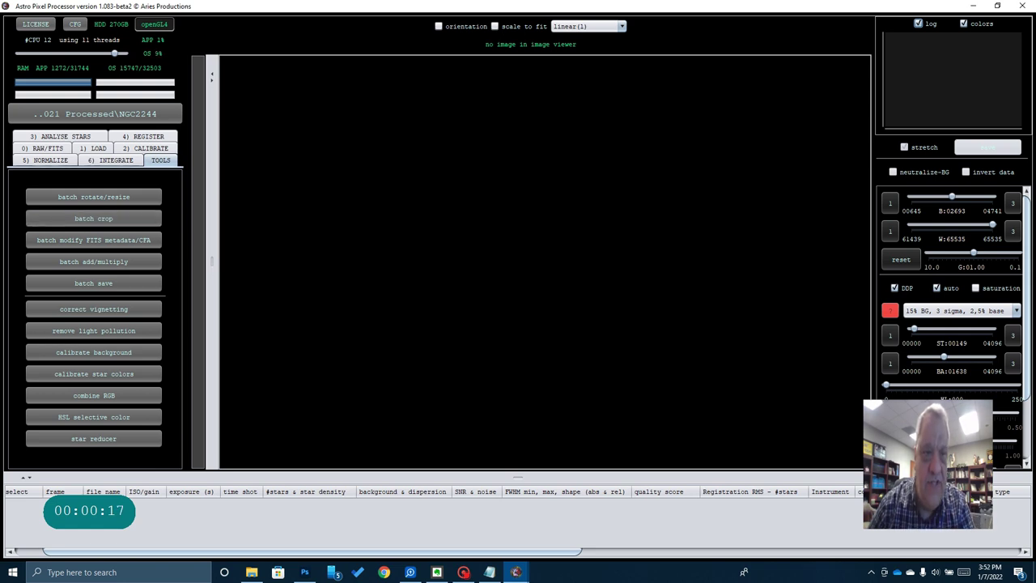
{"action": "left_click", "coordinate": [93, 219]}
{"action": "left_click", "coordinate": [360, 148]}
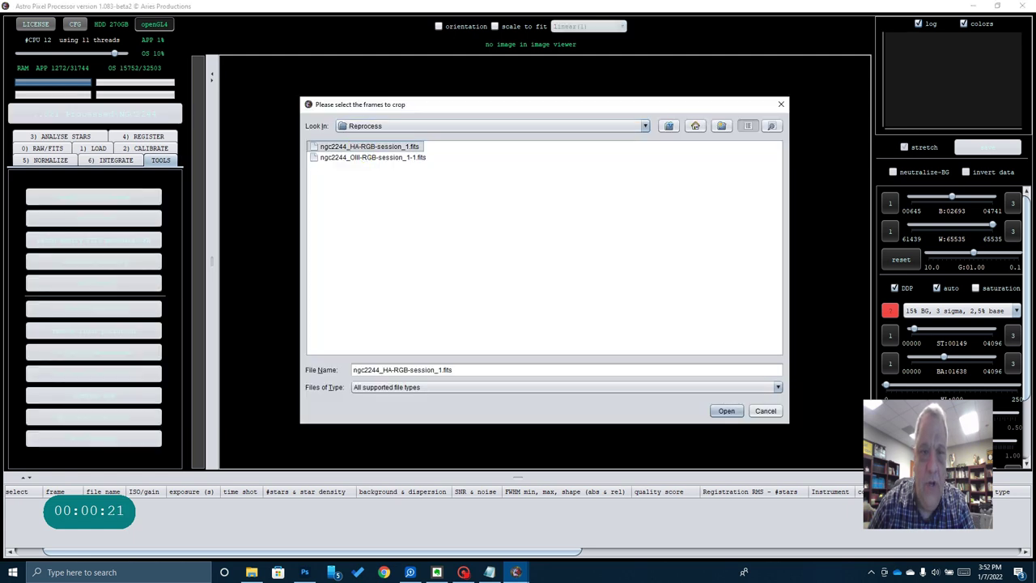
{"action": "left_click", "coordinate": [372, 157], "text": "shift"}
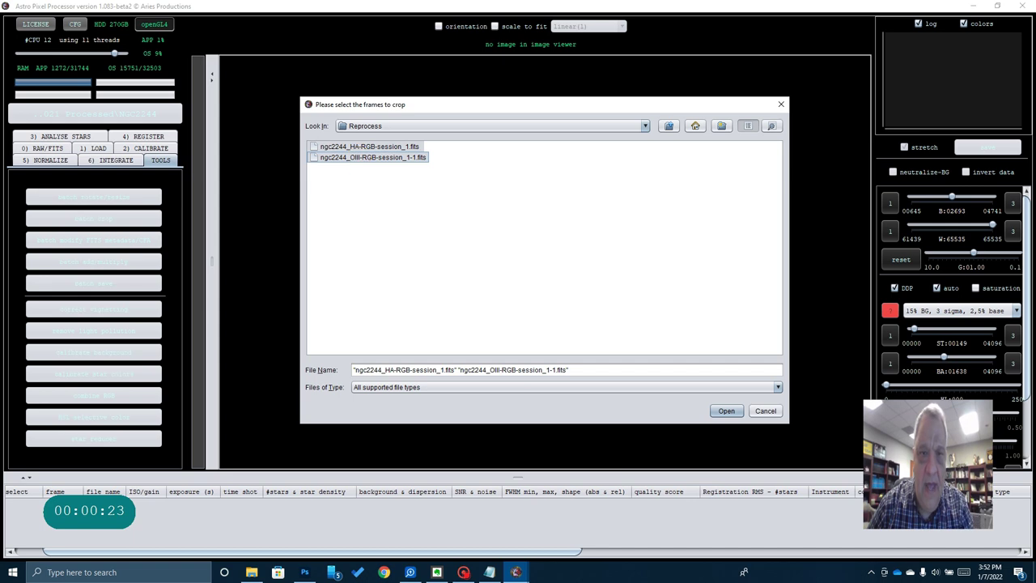
{"action": "left_click", "coordinate": [726, 411]}
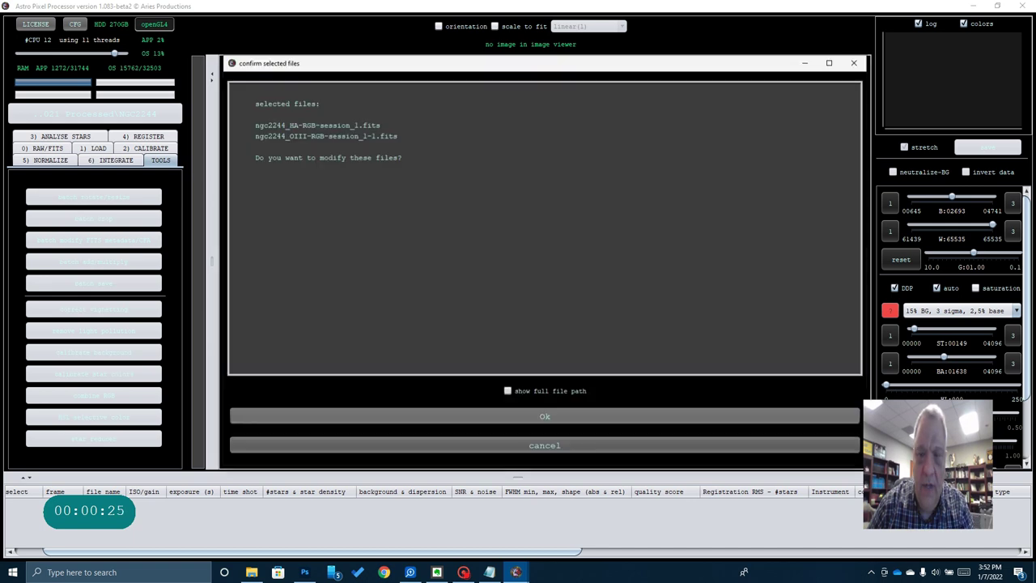
{"action": "key", "text": "Return"}
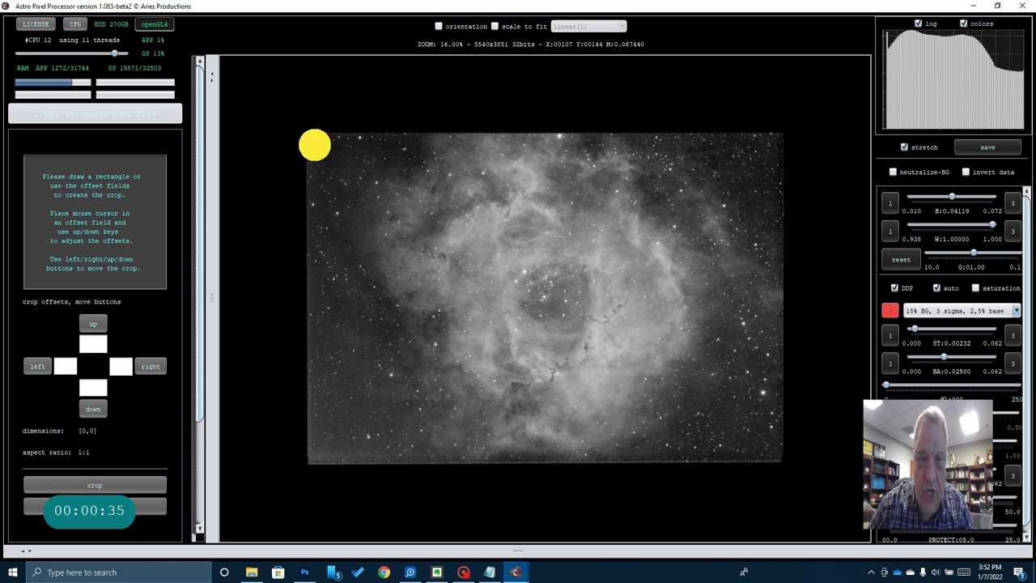
Crop both frames inside the ragged edges and save them to Reprocess as 32-bit integers.
{"action": "left_click_drag", "start_coordinate": [315, 145], "coordinate": [769, 453]}
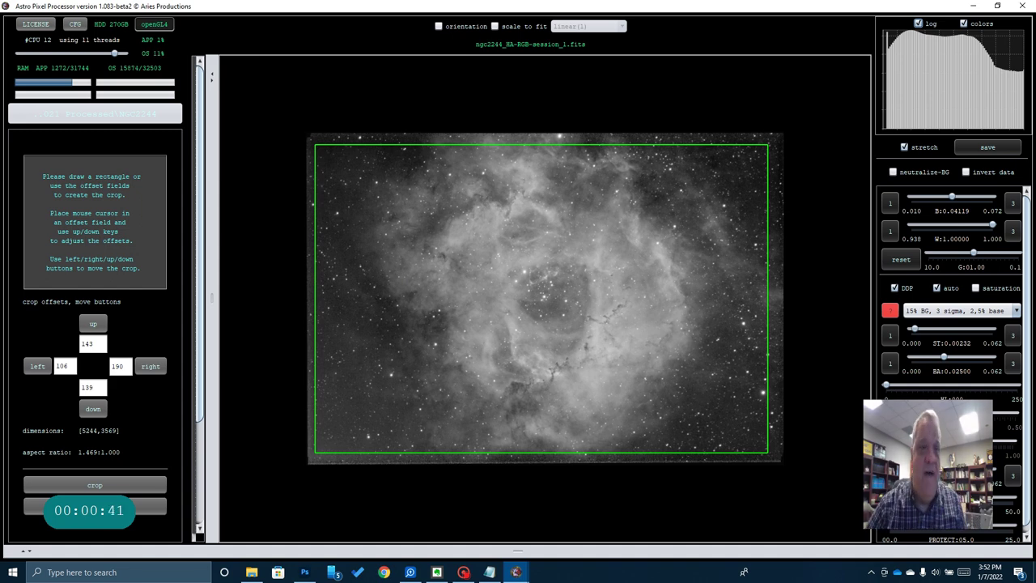
{"action": "left_click", "coordinate": [69, 481]}
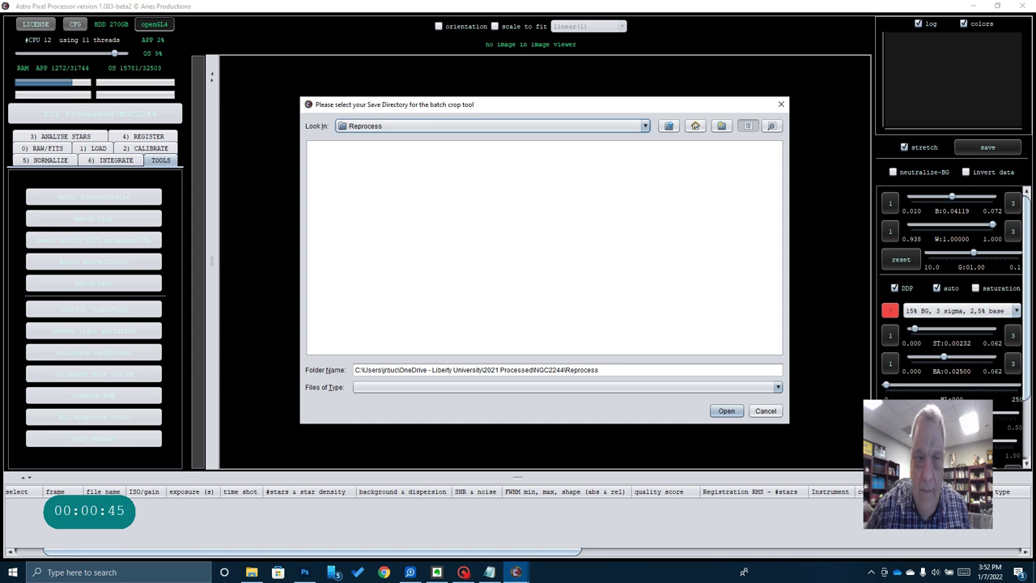
{"action": "left_click", "coordinate": [729, 410]}
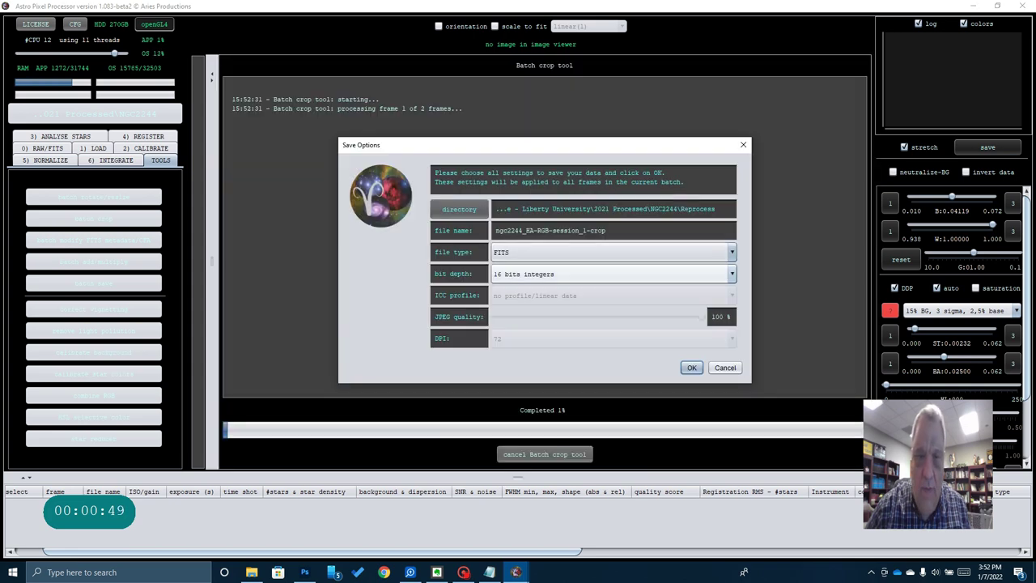
{"action": "left_click", "coordinate": [576, 274]}
{"action": "left_click", "coordinate": [549, 313]}
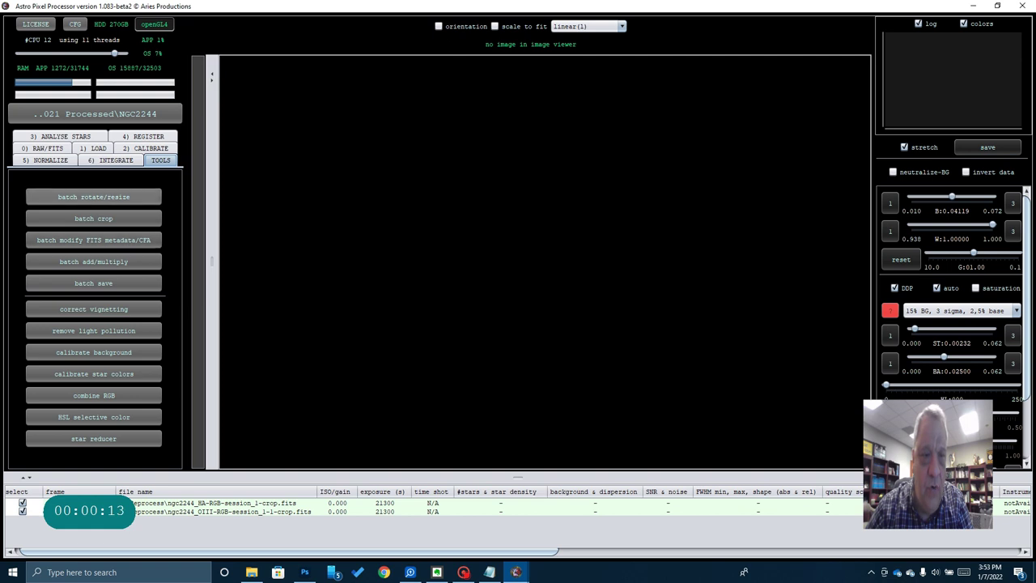
Load the cropped Ha frame for light-pollution removal and mark five top-left background samples.
{"action": "left_click", "coordinate": [104, 332]}
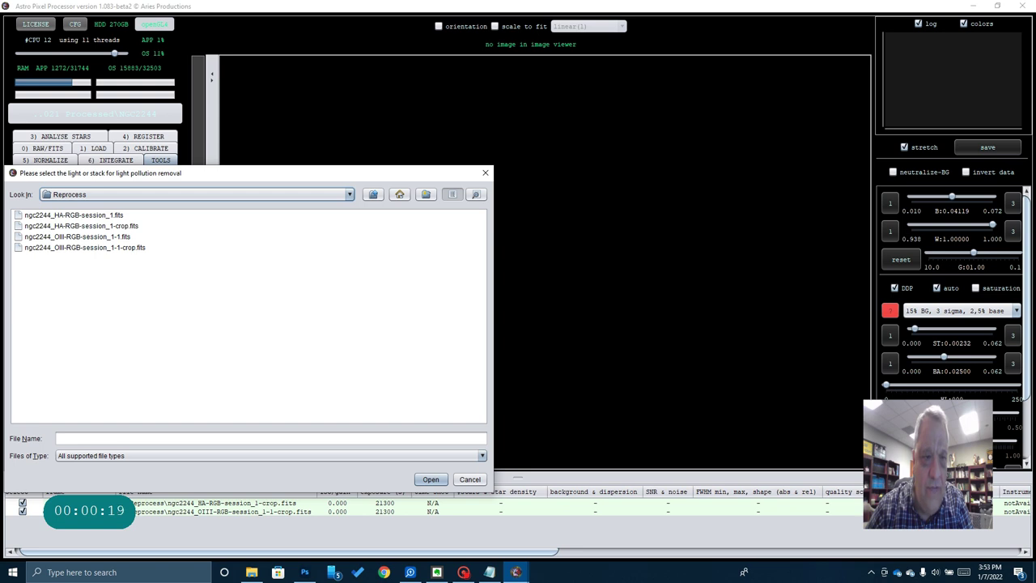
{"action": "double_click", "coordinate": [81, 226]}
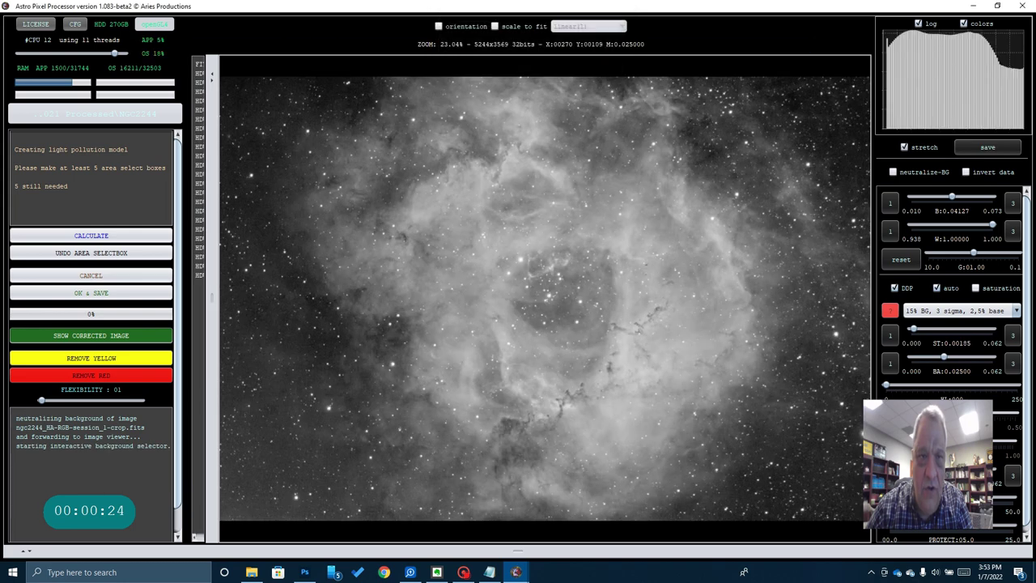
{"action": "left_click", "coordinate": [247, 97]}
{"action": "left_click", "coordinate": [300, 81]}
{"action": "left_click", "coordinate": [322, 87]}
{"action": "left_click", "coordinate": [253, 143]}
{"action": "left_click", "coordinate": [227, 158]}
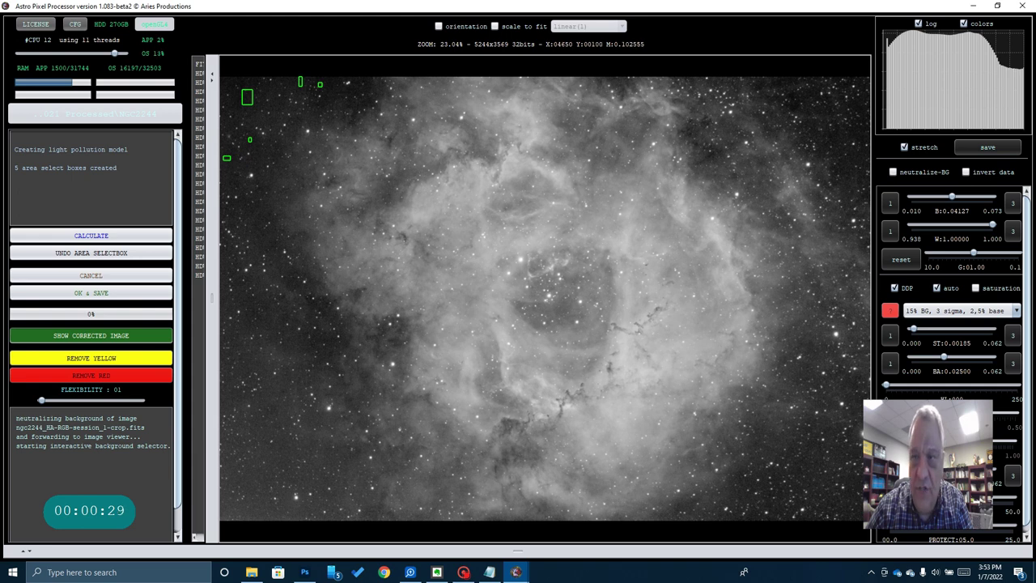
Mark four more background sample areas near the top-right corner.
{"action": "left_click", "coordinate": [802, 91]}
{"action": "left_click", "coordinate": [813, 118]}
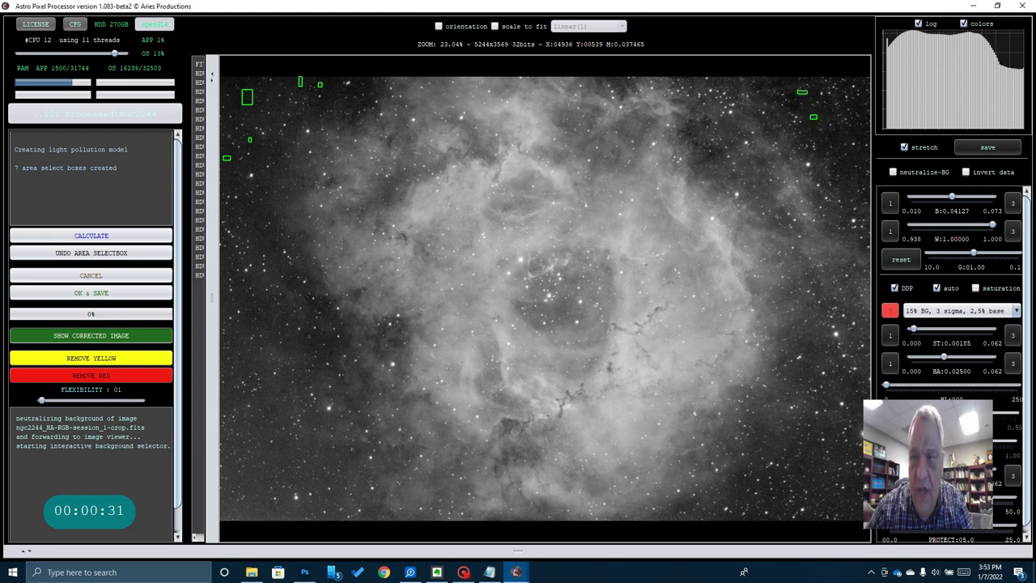
{"action": "left_click", "coordinate": [833, 140]}
{"action": "left_click", "coordinate": [854, 135]}
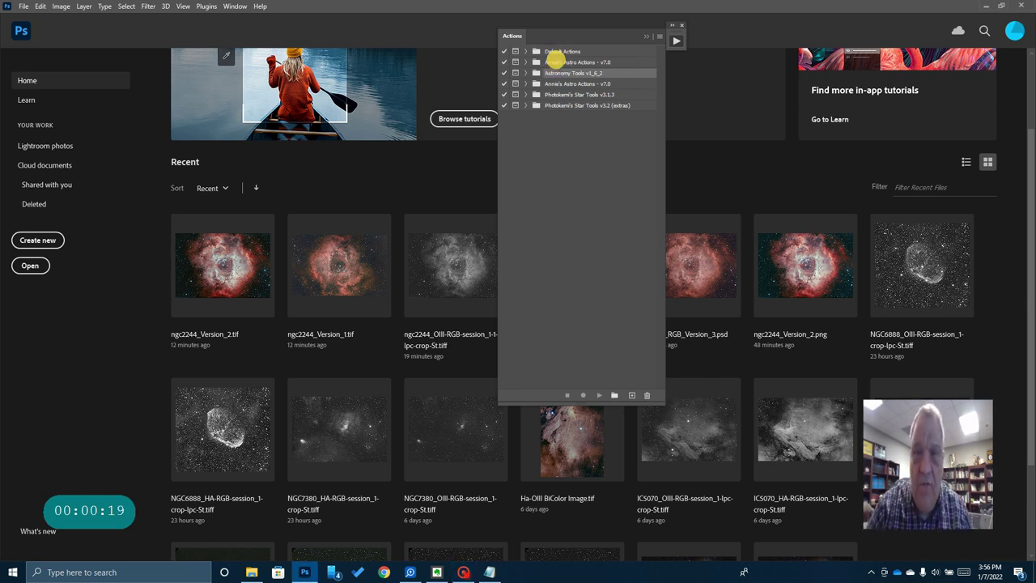
Run the Ha-OIII BiColor Process action from Annie's Astro Actions - v7.0.
{"action": "left_click", "coordinate": [555, 61]}
{"action": "left_click", "coordinate": [526, 63]}
{"action": "left_click", "coordinate": [525, 62]}
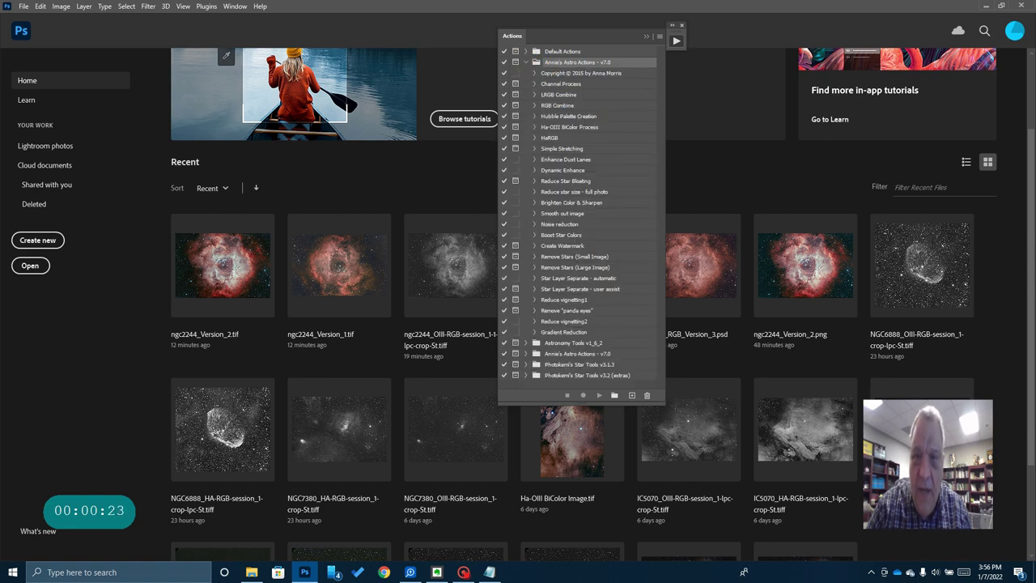
{"action": "left_click", "coordinate": [570, 128]}
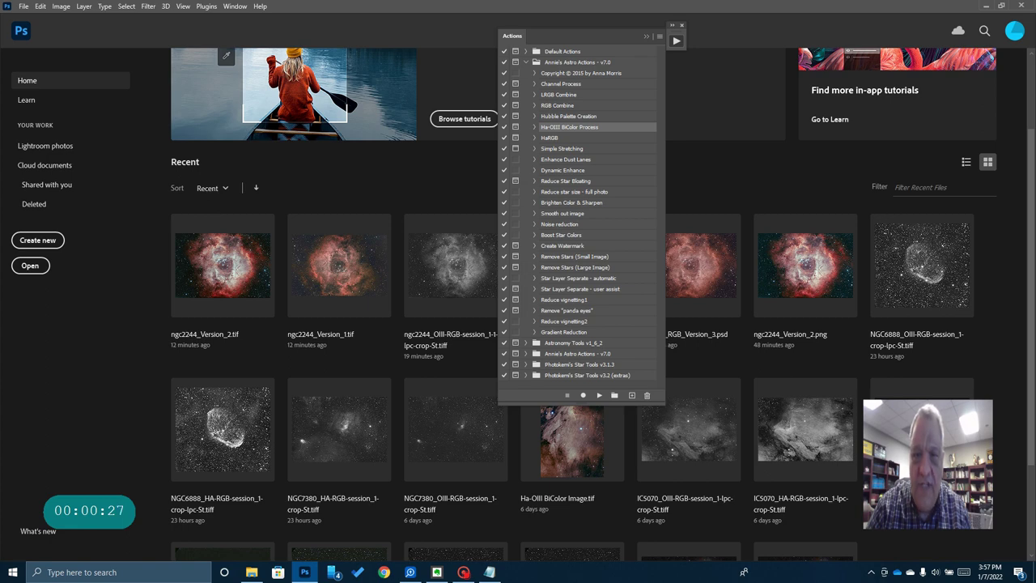
{"action": "left_click", "coordinate": [599, 395]}
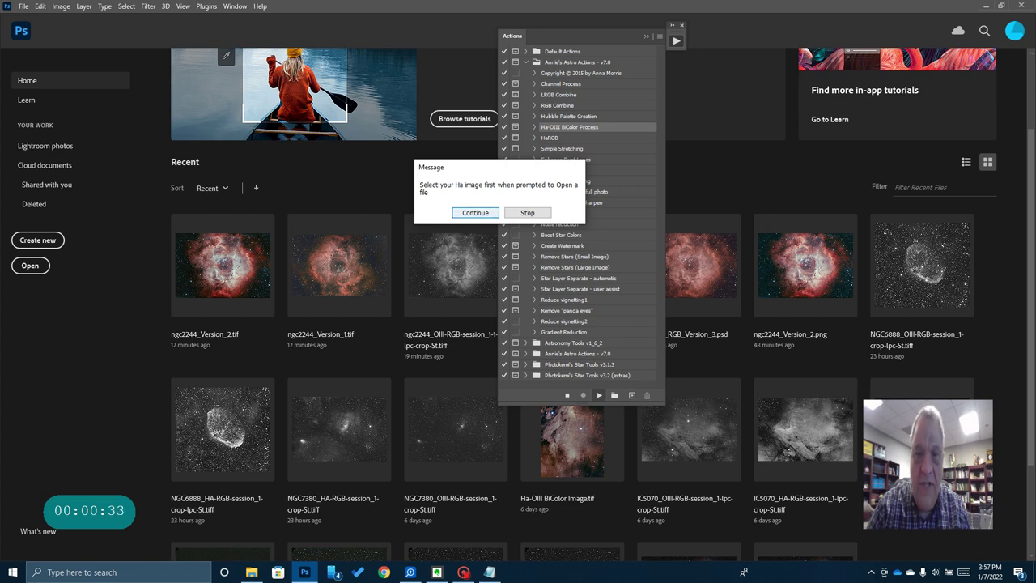
Supply the Ha and OIII TIFFs from Reprocess and accept the Levels layer and settings.
{"action": "left_click", "coordinate": [475, 213]}
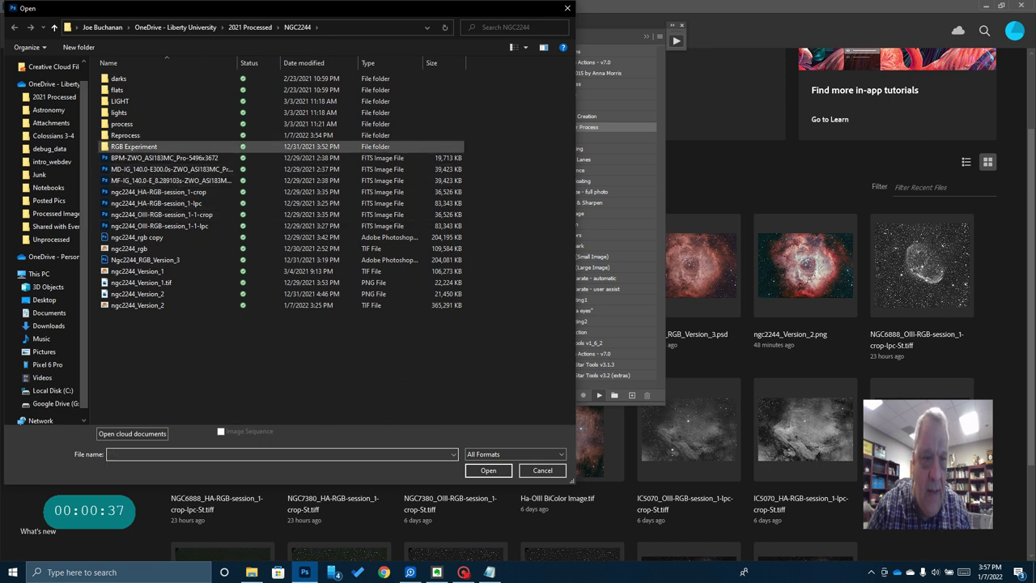
{"action": "double_click", "coordinate": [123, 135]}
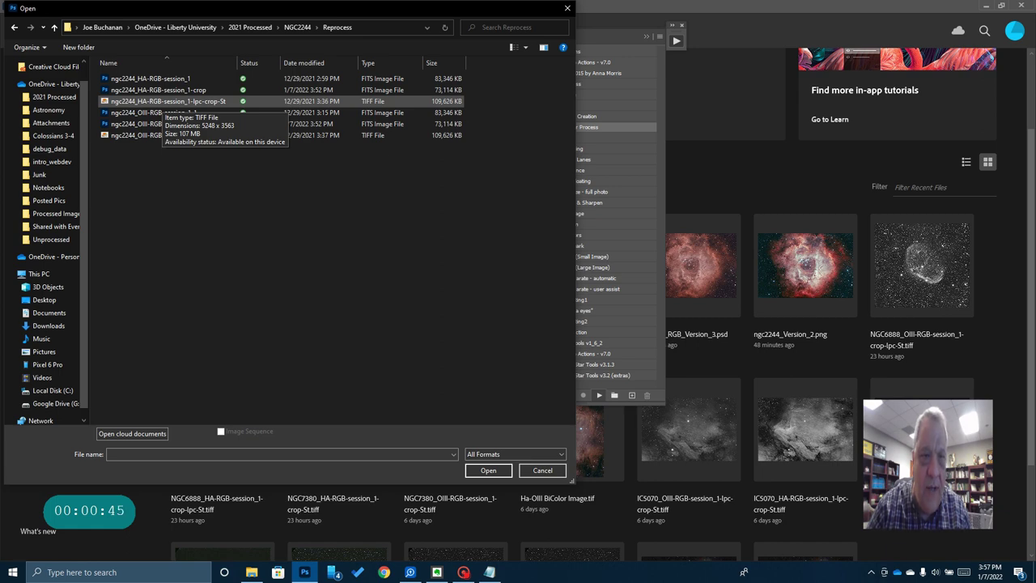
{"action": "double_click", "coordinate": [173, 102]}
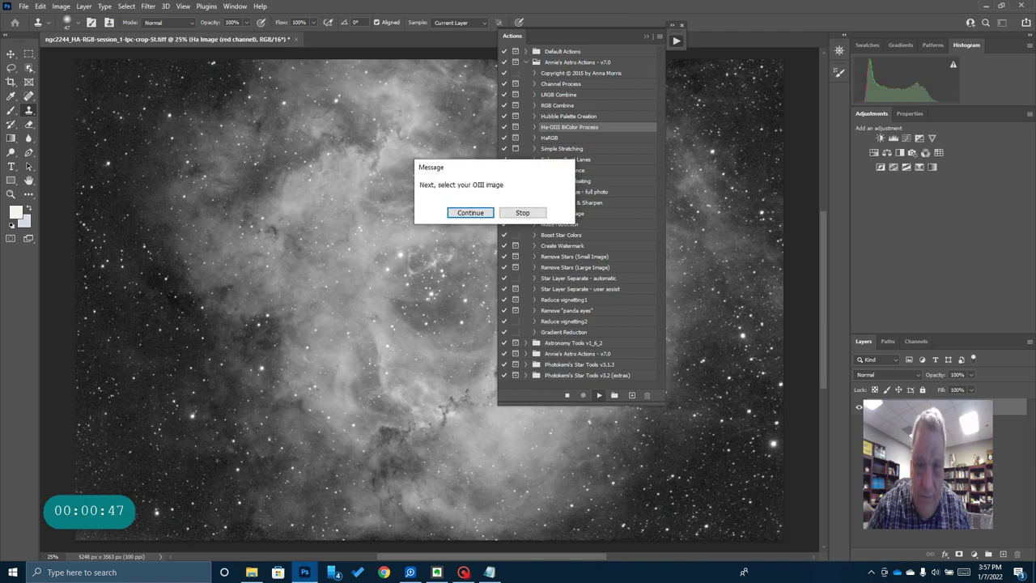
{"action": "left_click", "coordinate": [468, 212]}
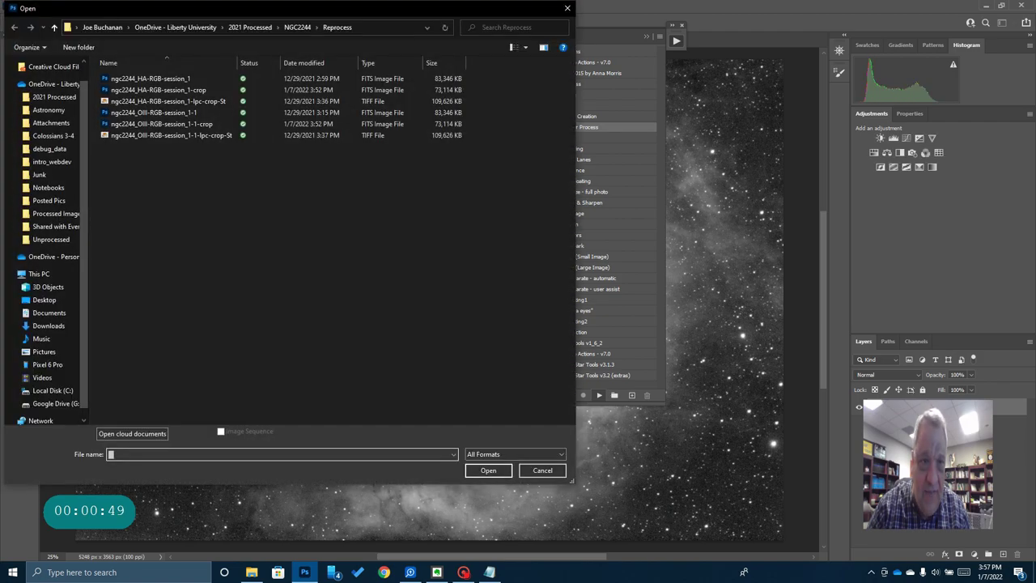
{"action": "double_click", "coordinate": [167, 136]}
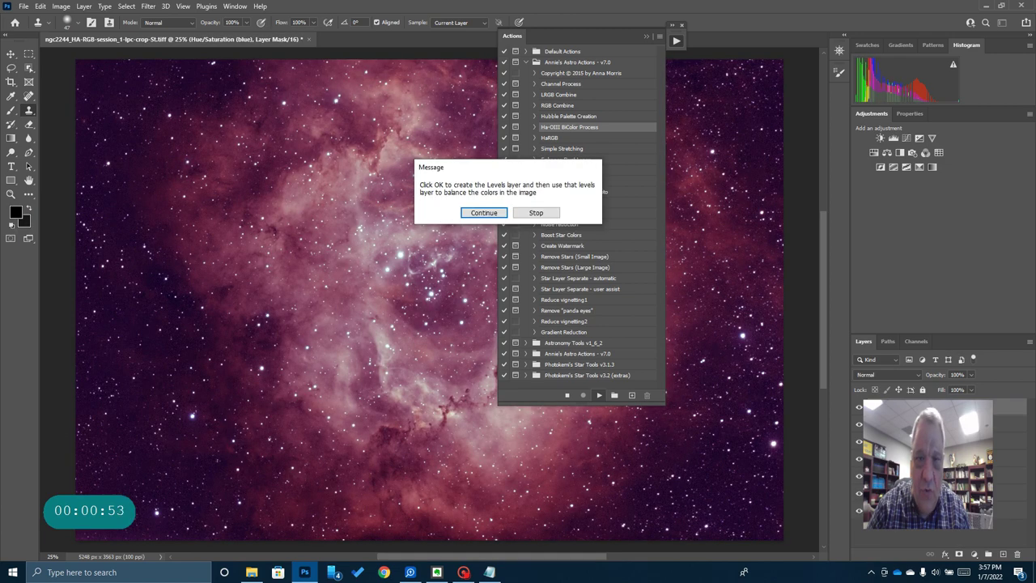
{"action": "left_click", "coordinate": [476, 210]}
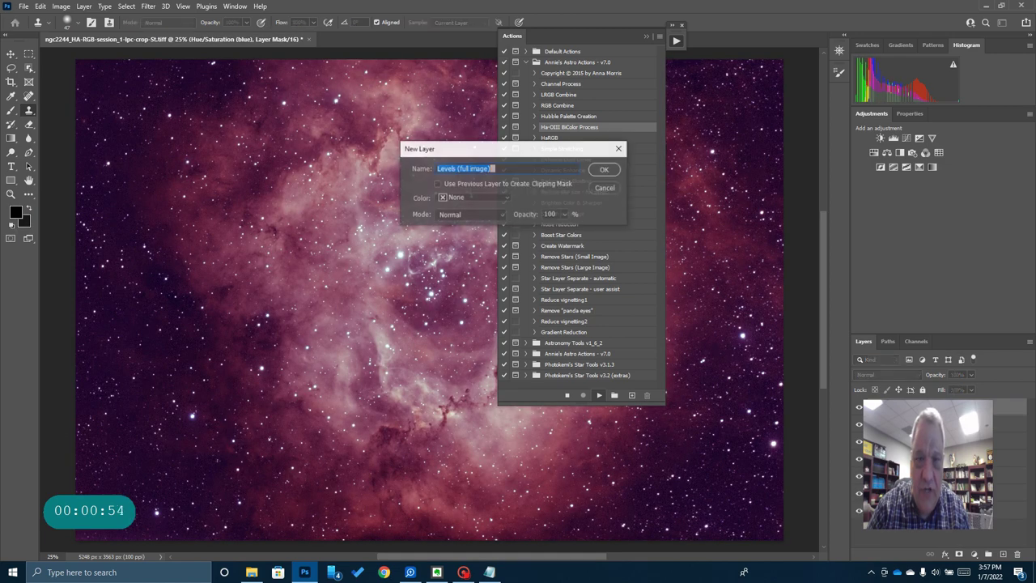
{"action": "key", "text": "Return"}
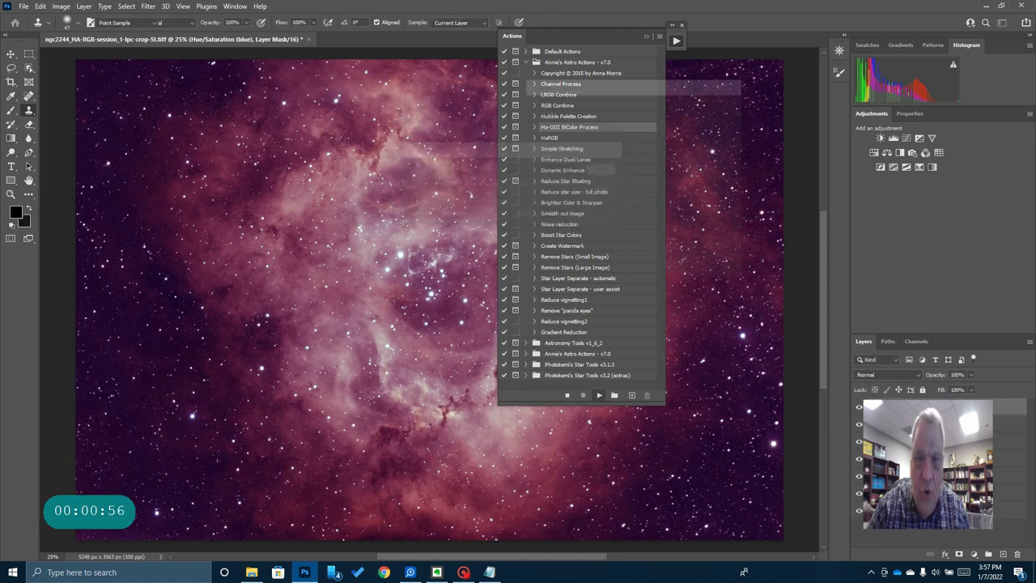
{"action": "key", "text": "Return"}
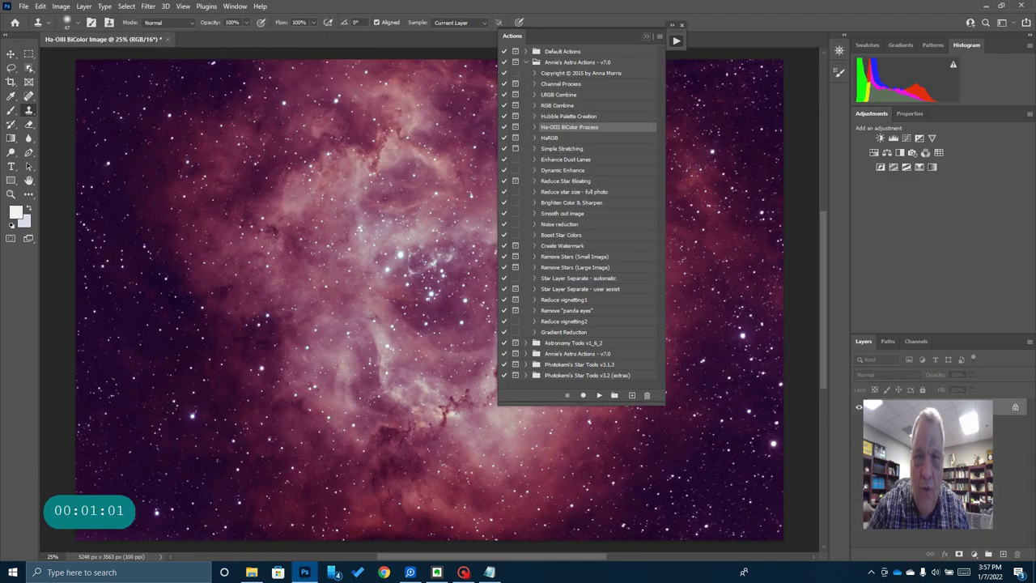
{"action": "left_click", "coordinate": [676, 40]}
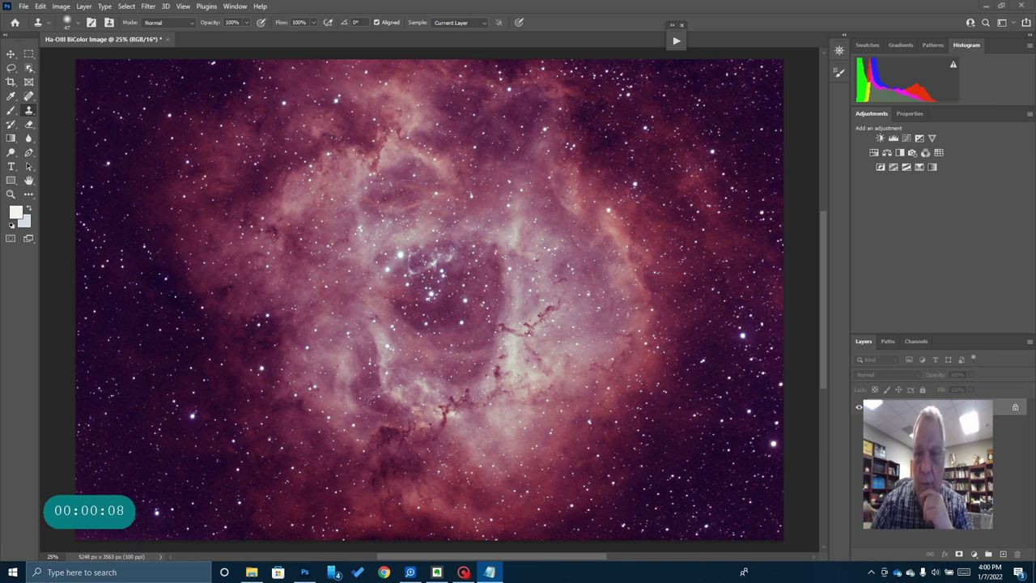
Duplicate the Background layer as a new layer named 'Color Correction'.
{"action": "left_click", "coordinate": [913, 405]}
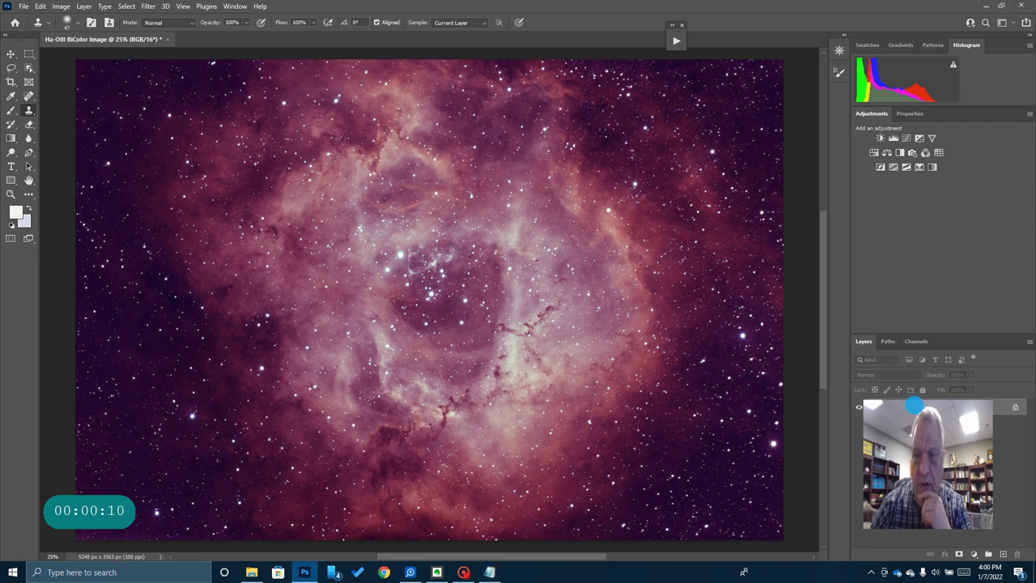
{"action": "right_click", "coordinate": [936, 432]}
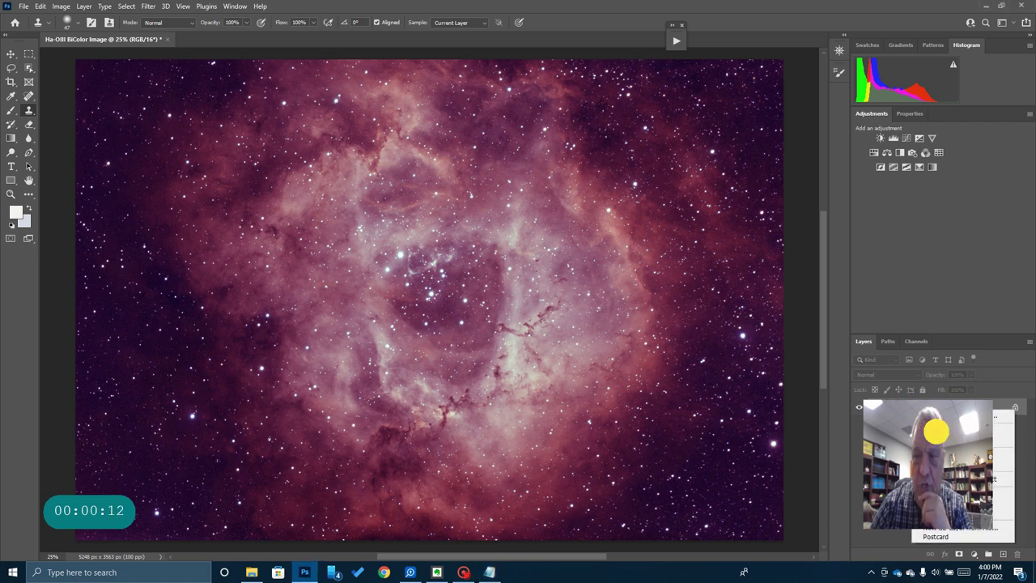
{"action": "left_click", "coordinate": [939, 443]}
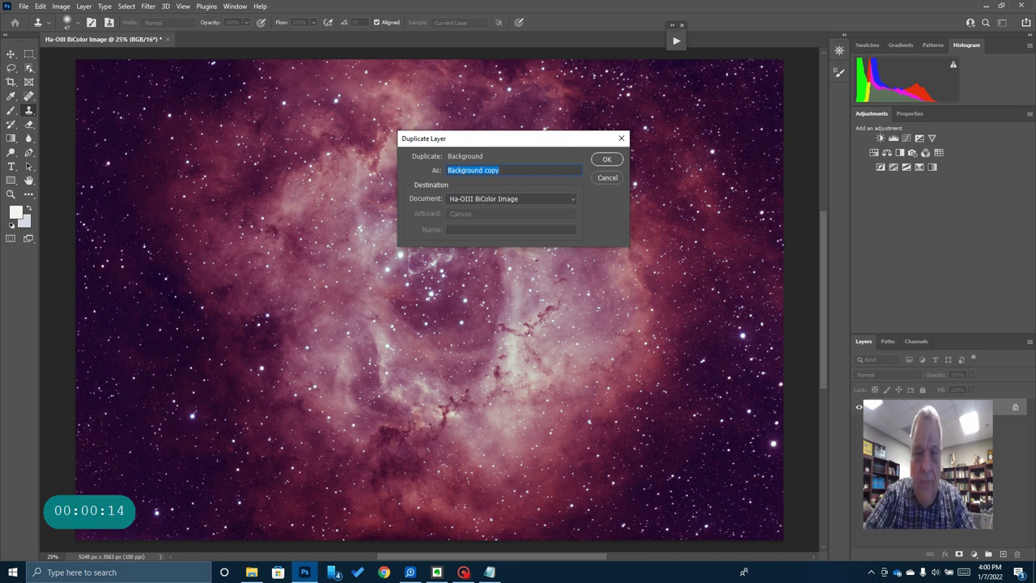
{"action": "key", "text": "BackSpace"}
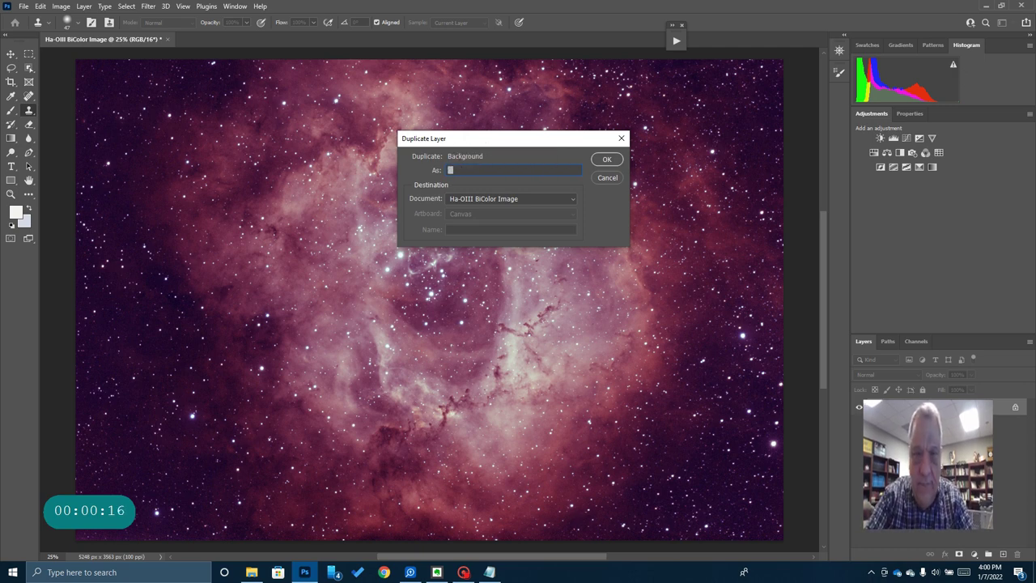
{"action": "type", "text": "Color Corre"}
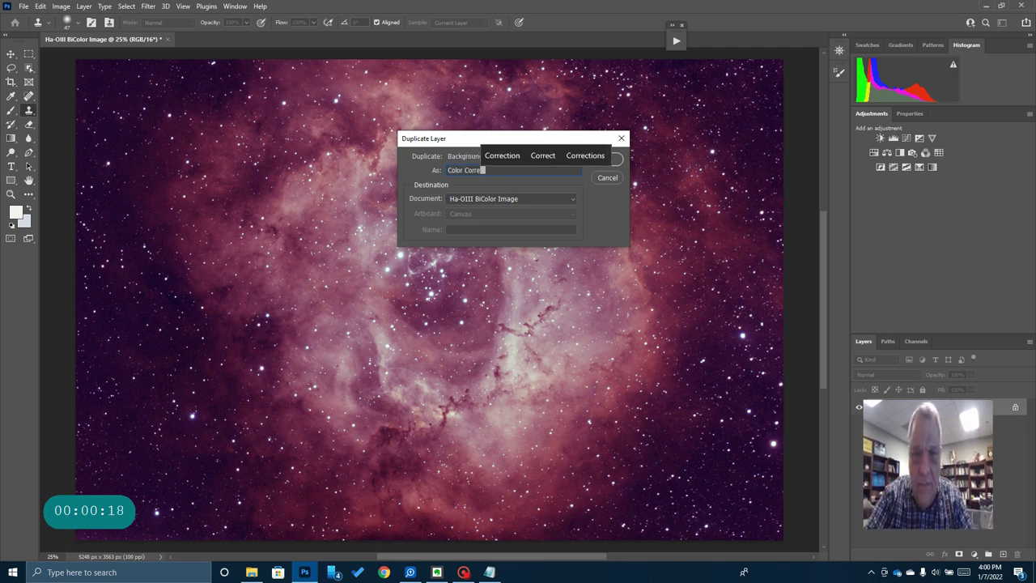
{"action": "type", "text": "ction"}
{"action": "key", "text": "Return"}
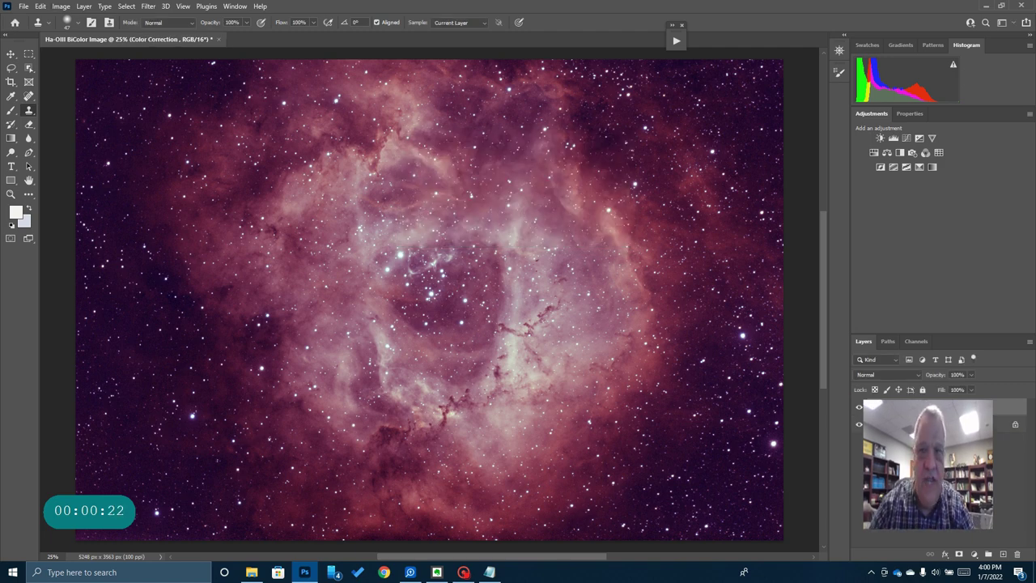
Apply Auto Color to the Color Correction layer.
{"action": "left_click", "coordinate": [61, 6]}
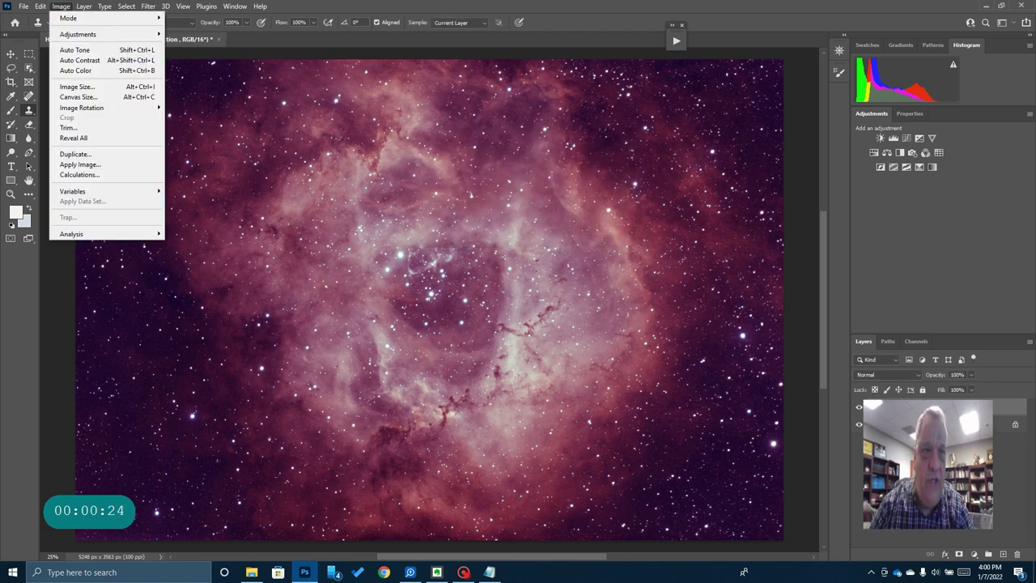
{"action": "left_click", "coordinate": [81, 71]}
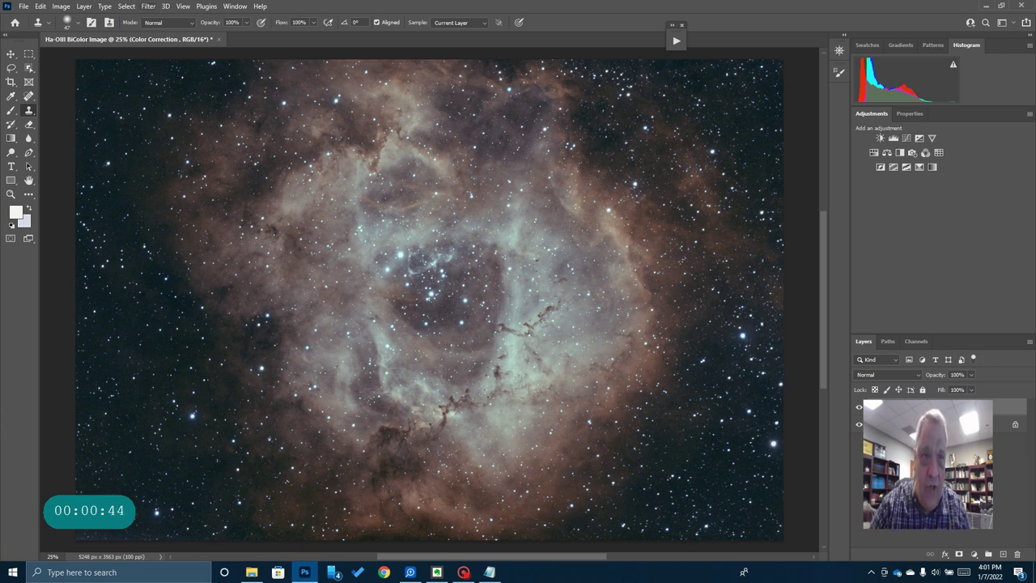
{"action": "left_click", "coordinate": [148, 6]}
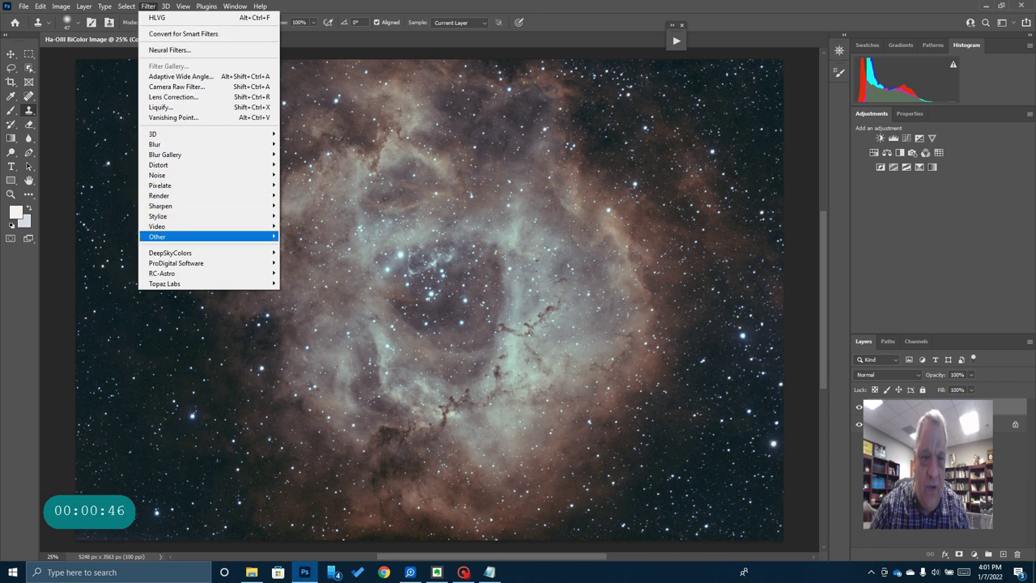
Apply DeepSkyColors' Hasta La Vista, Green! filter at Medium strength.
{"action": "mouse_move", "coordinate": [202, 252]}
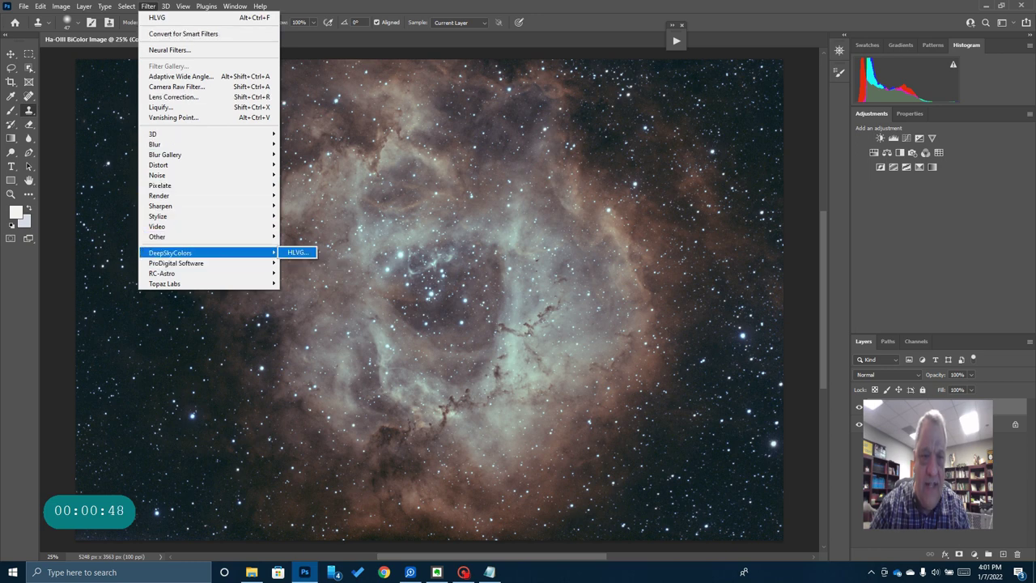
{"action": "left_click", "coordinate": [295, 253]}
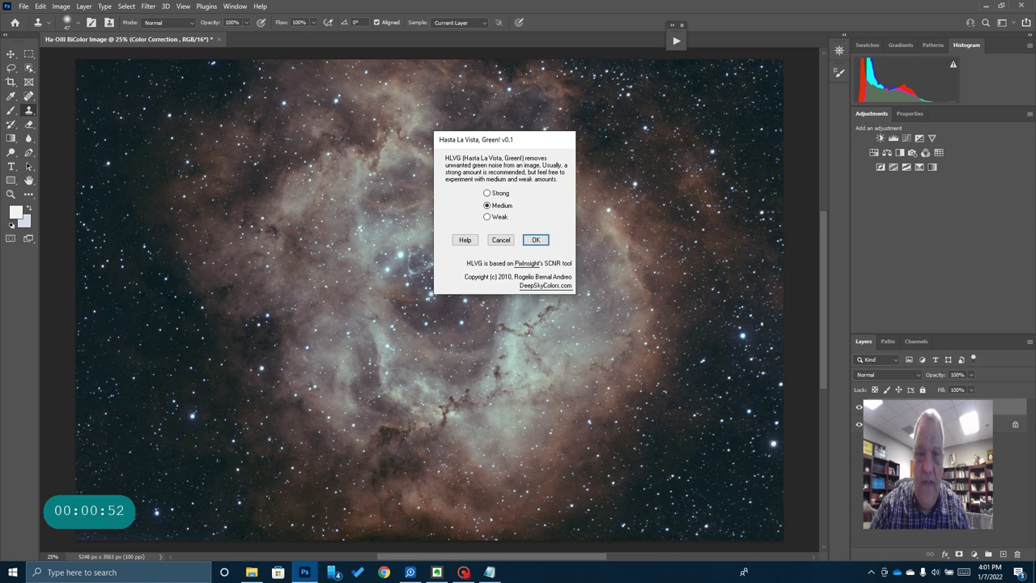
{"action": "left_click", "coordinate": [532, 237]}
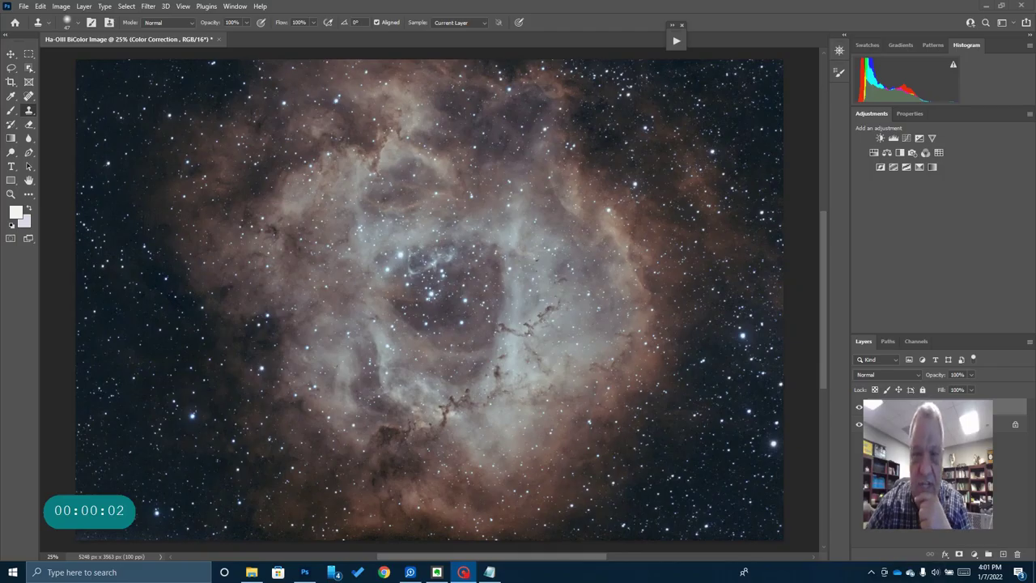
Duplicate the Color Correction layer as 'Star Reduction', cancelling an accidental delete.
{"action": "left_click", "coordinate": [905, 407]}
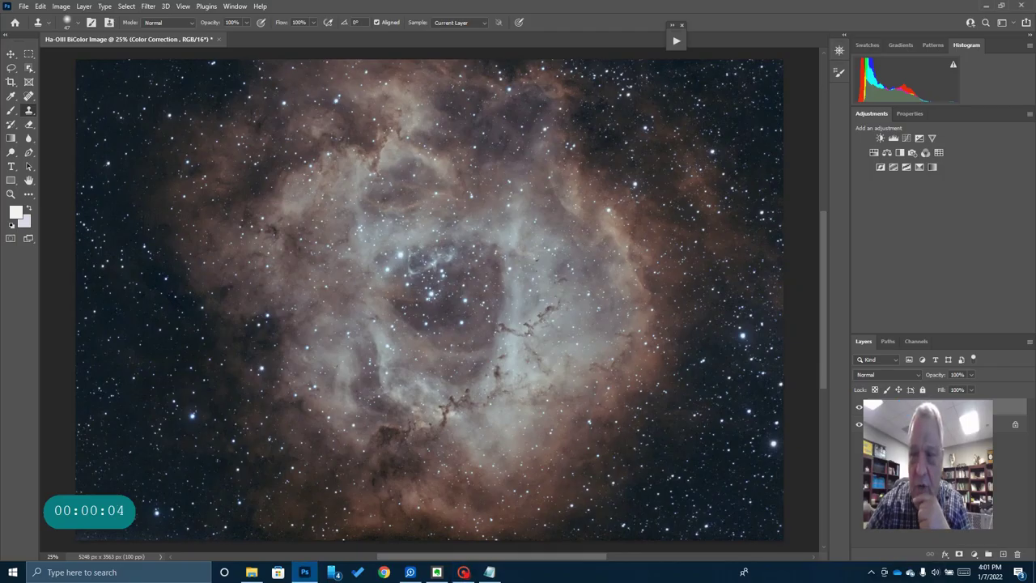
{"action": "right_click", "coordinate": [903, 410]}
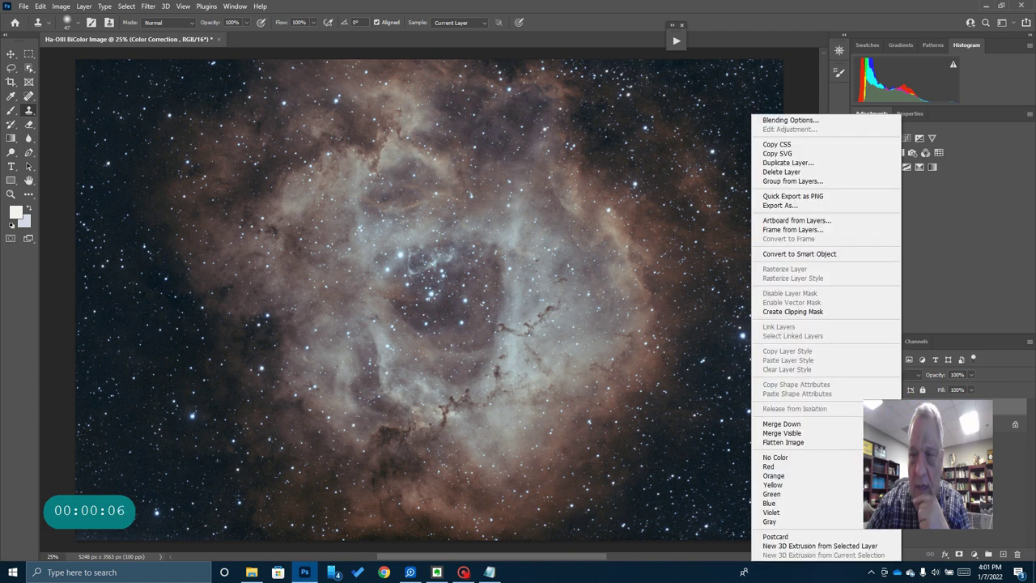
{"action": "left_click", "coordinate": [797, 172]}
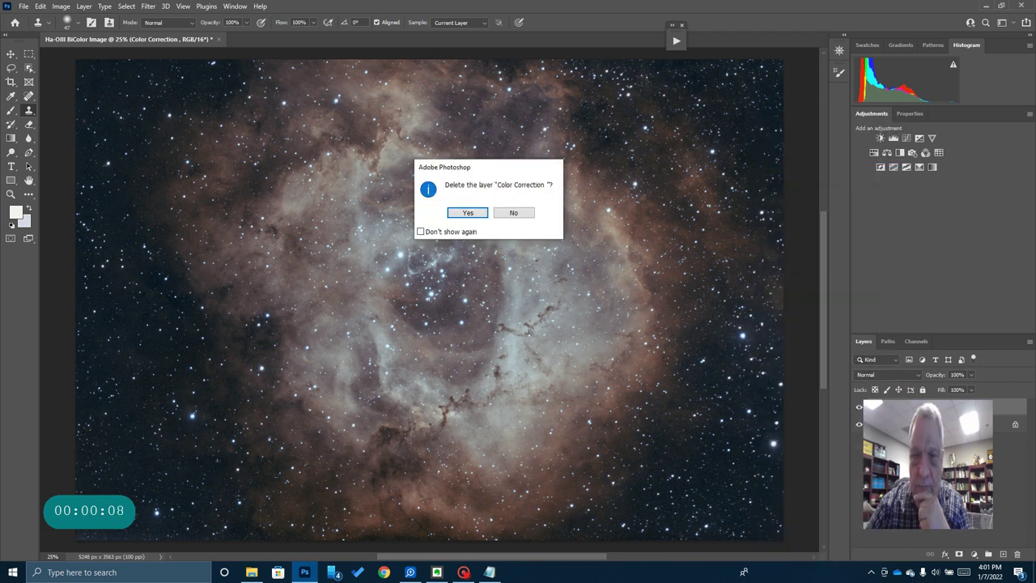
{"action": "left_click", "coordinate": [502, 213]}
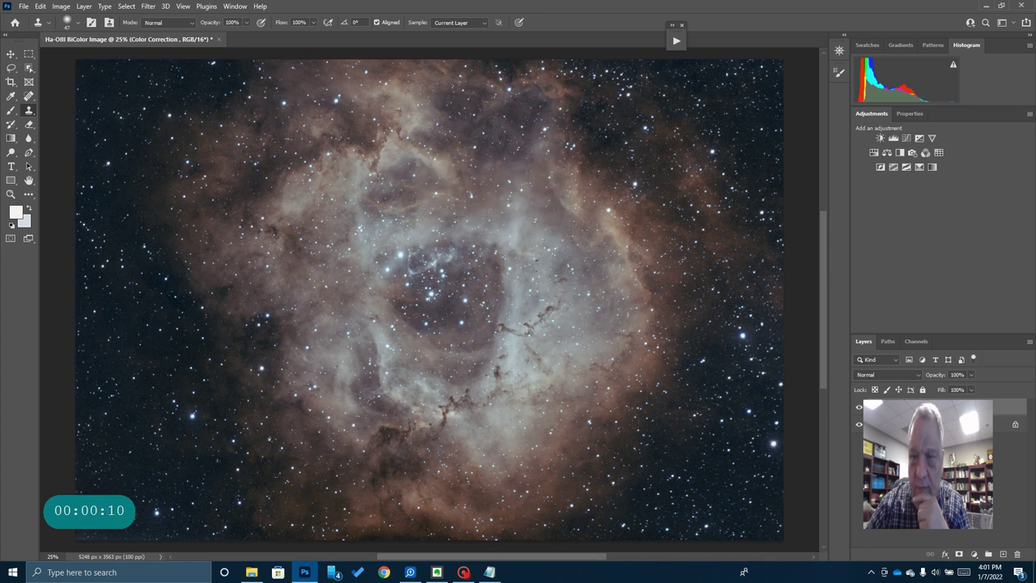
{"action": "right_click", "coordinate": [929, 413]}
{"action": "left_click", "coordinate": [832, 167]}
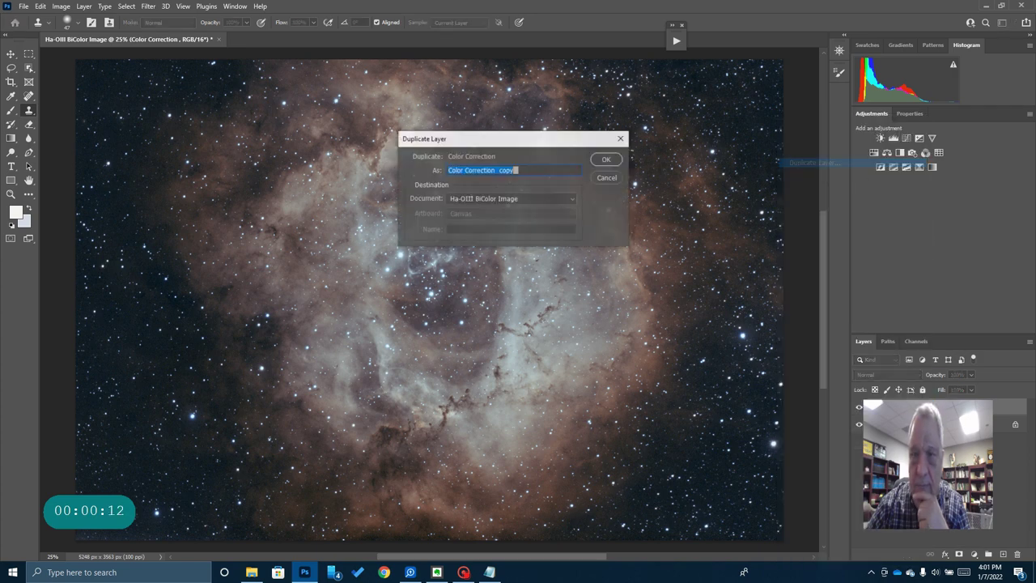
{"action": "type", "text": "Star R"}
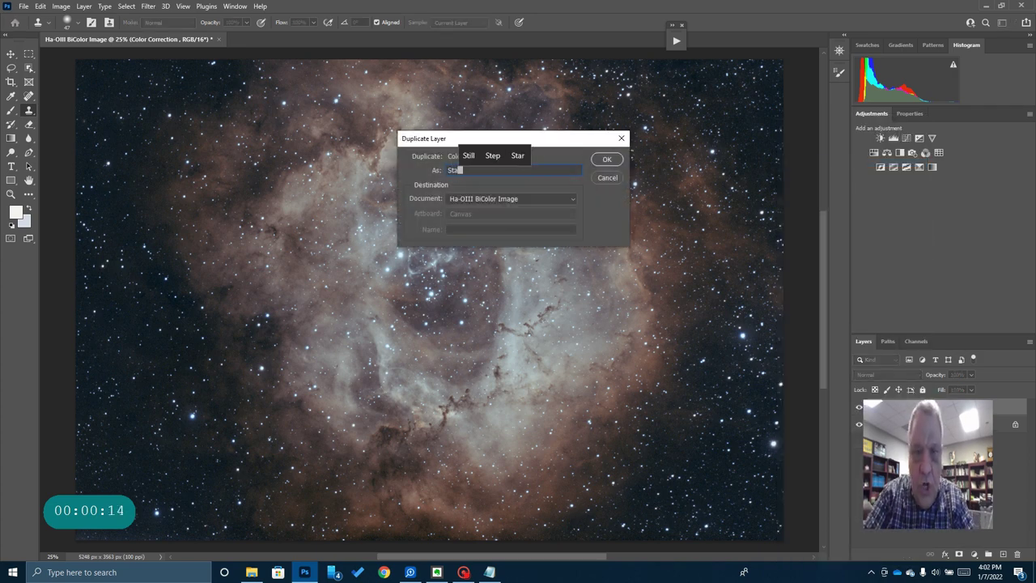
{"action": "type", "text": "eduction"}
{"action": "key", "text": "Return"}
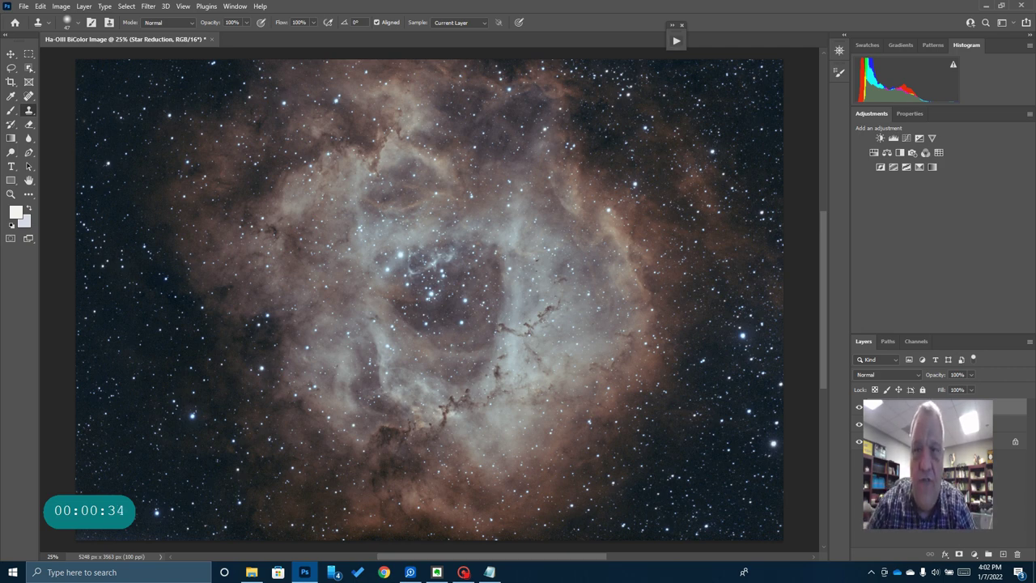
Play the Make Stars Smaller action from the Astronomy Tools v1_6_2 set.
{"action": "left_click", "coordinate": [677, 40]}
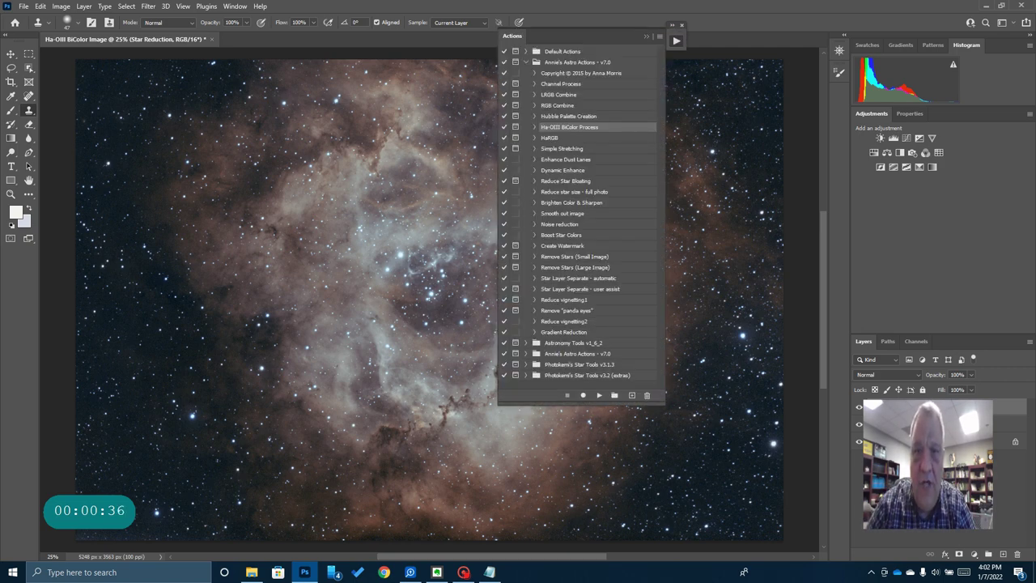
{"action": "left_click", "coordinate": [526, 63]}
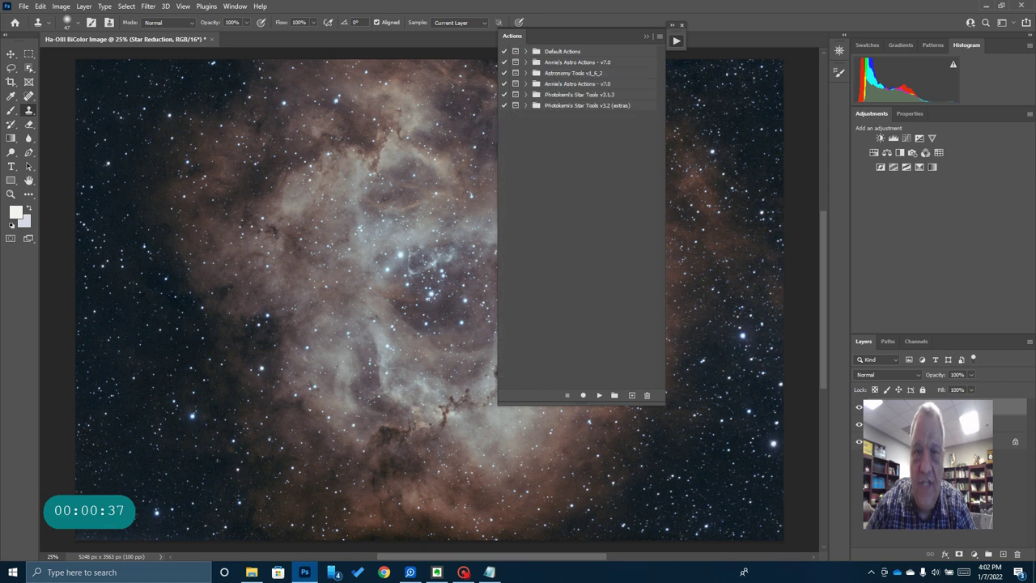
{"action": "left_click", "coordinate": [526, 72]}
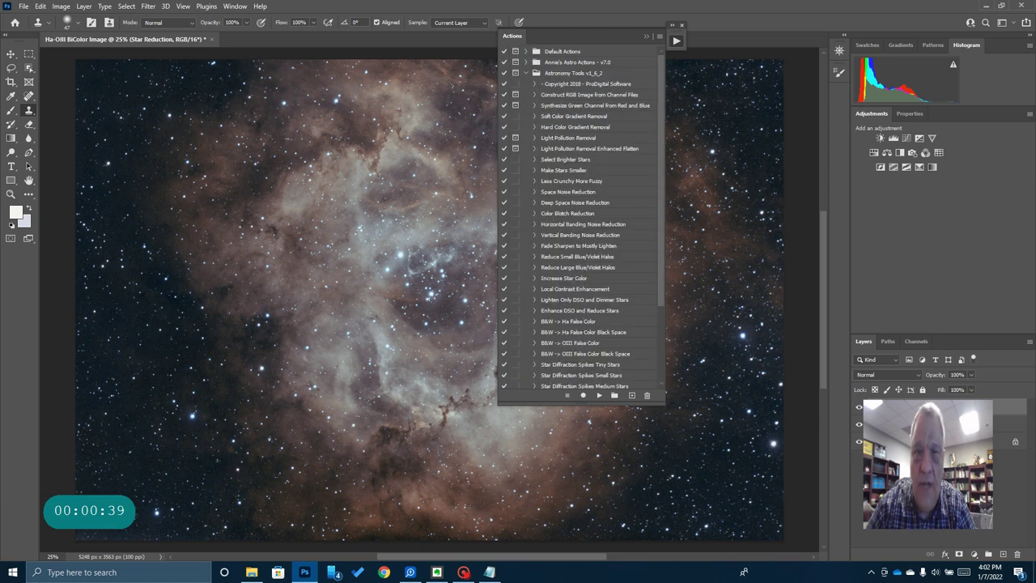
{"action": "left_click", "coordinate": [543, 170]}
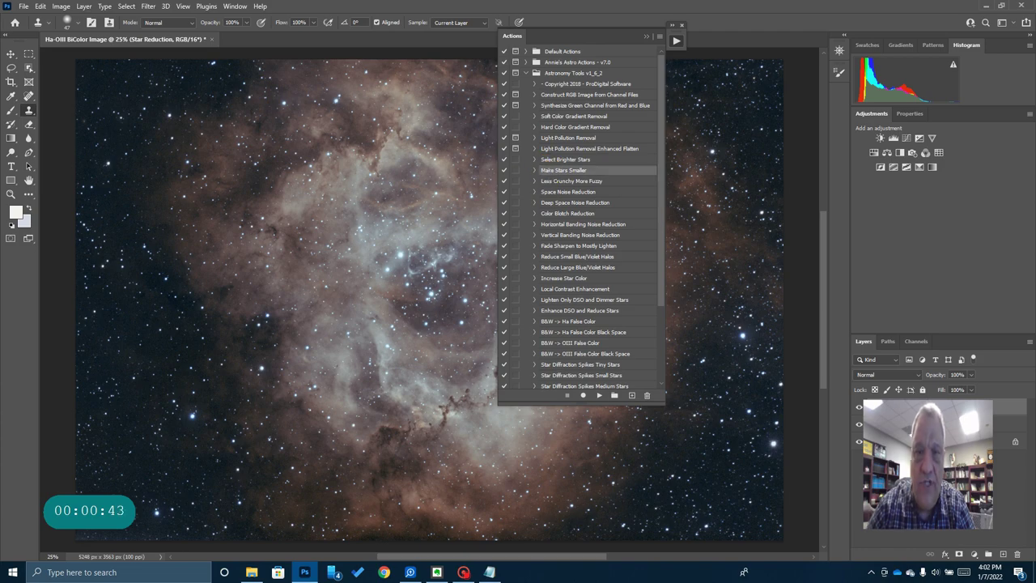
{"action": "left_click", "coordinate": [599, 395]}
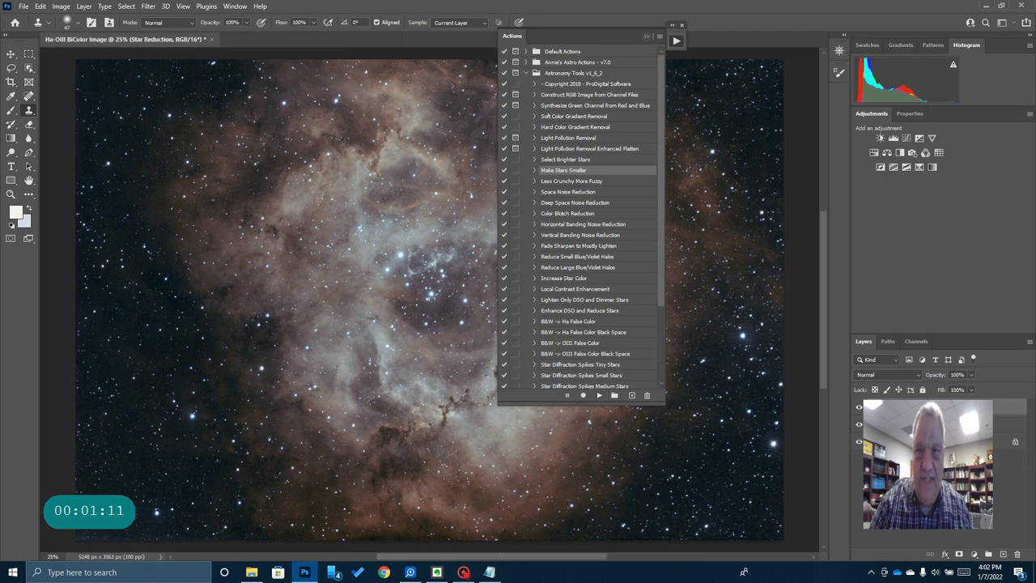
{"action": "left_click", "coordinate": [644, 34]}
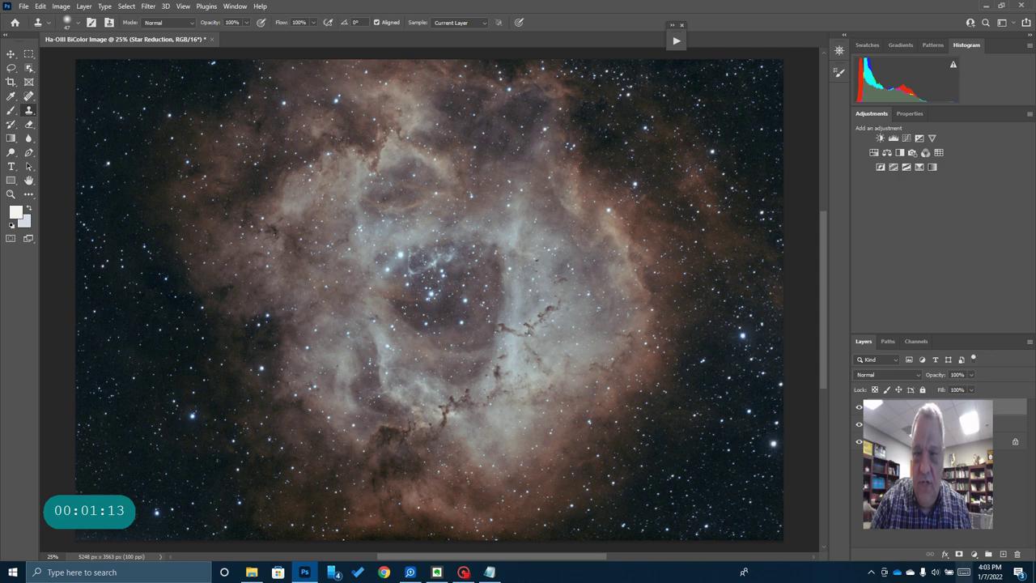
{"action": "left_click", "coordinate": [859, 407]}
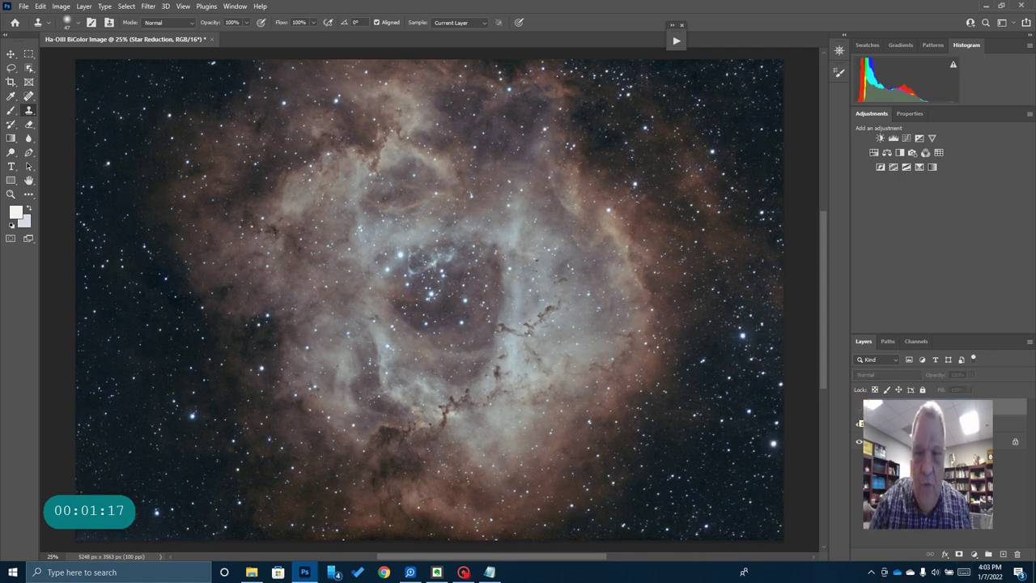
{"action": "left_click", "coordinate": [859, 407]}
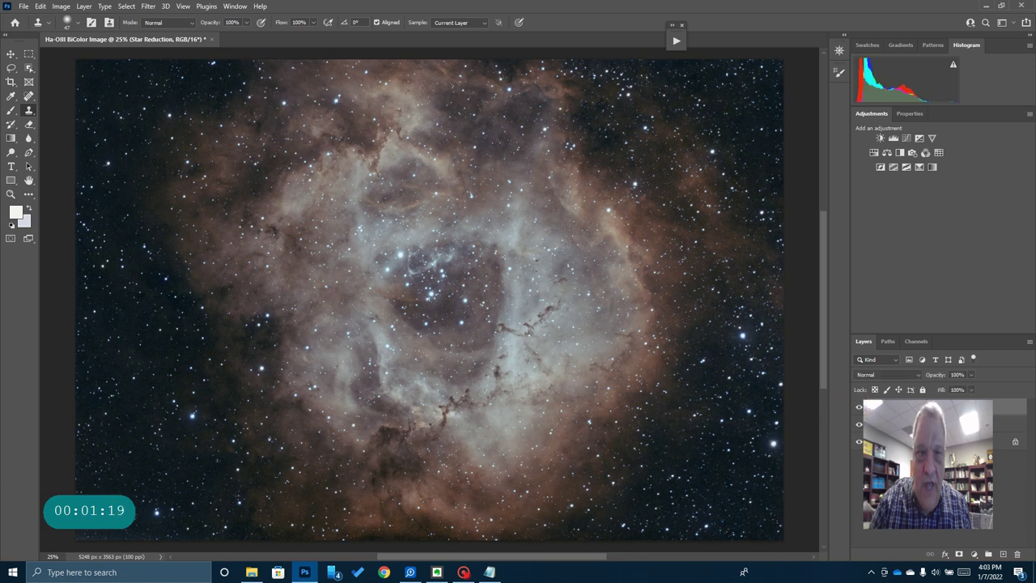
{"action": "left_click", "coordinate": [859, 406]}
{"action": "left_click", "coordinate": [858, 405]}
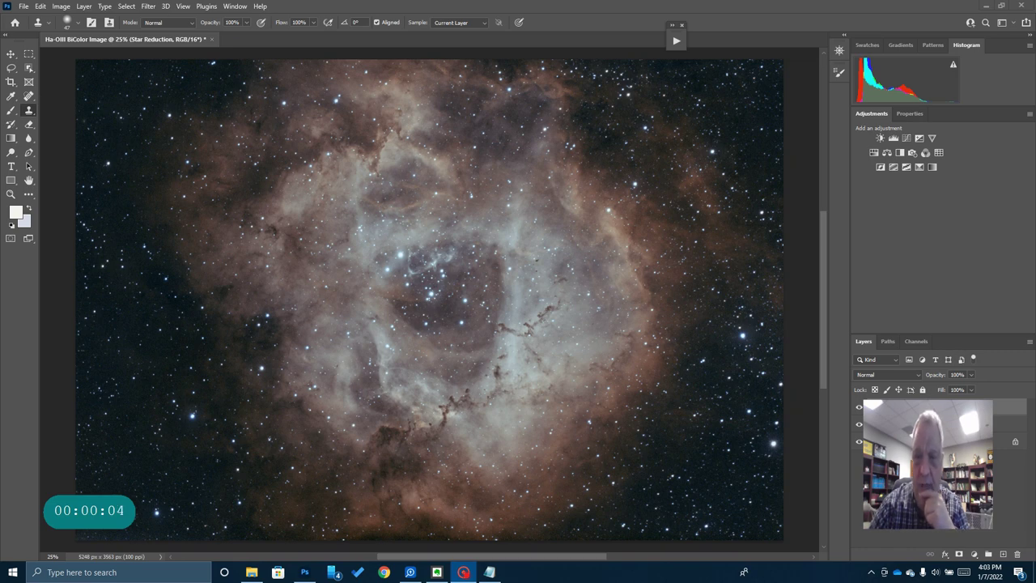
Duplicate the Star Reduction layer as a new layer named 'Enhance Nebule'.
{"action": "left_click", "coordinate": [900, 407]}
{"action": "right_click", "coordinate": [899, 407]}
{"action": "left_click", "coordinate": [783, 163]}
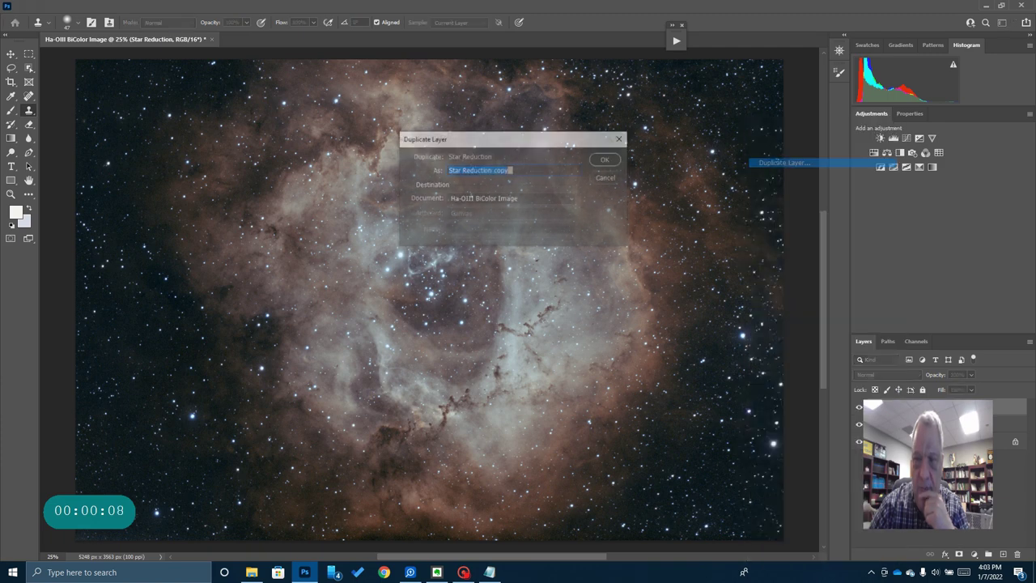
{"action": "type", "text": "En"}
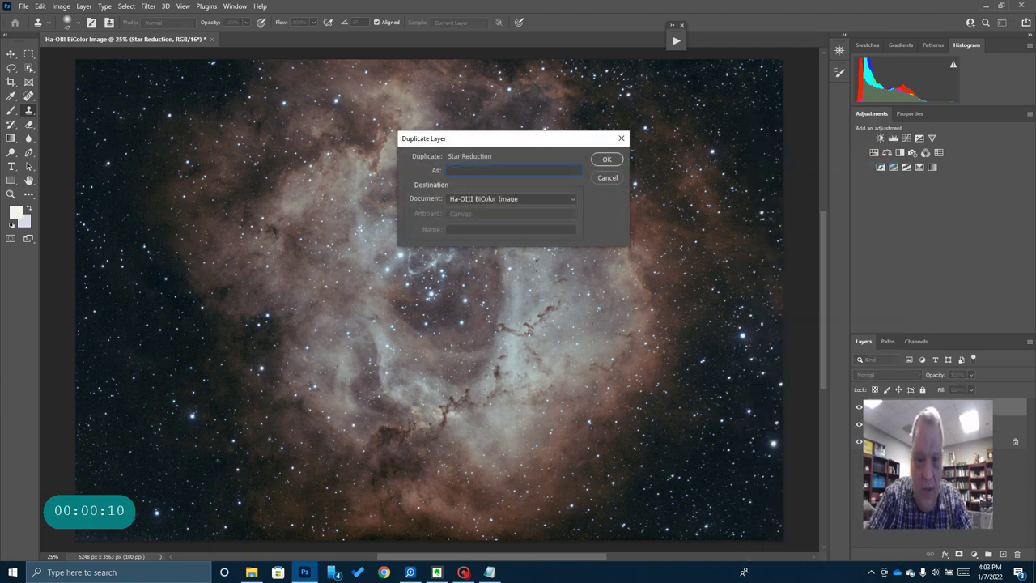
{"action": "type", "text": "hance "}
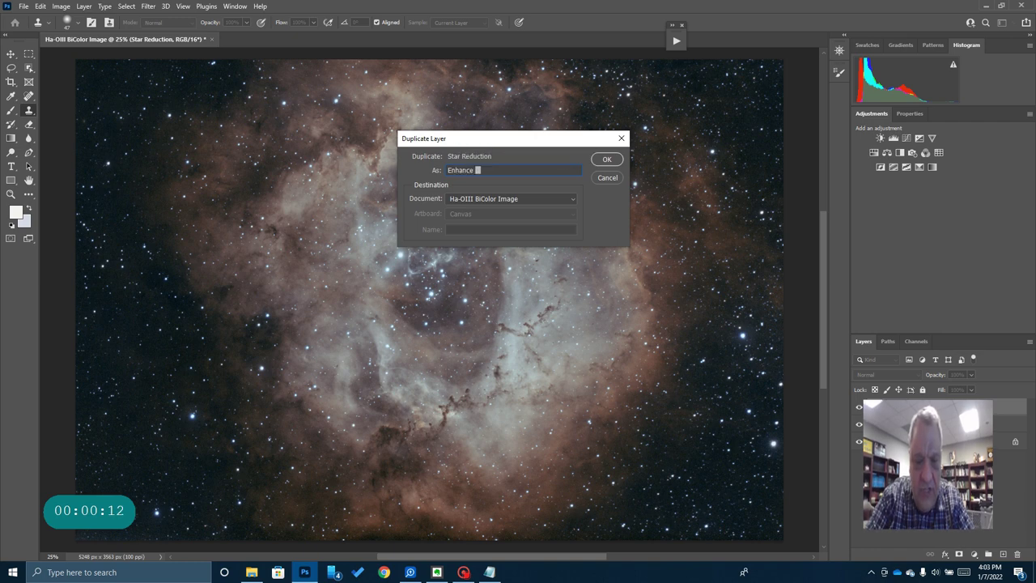
{"action": "type", "text": "Nebule"}
{"action": "key", "text": "Return"}
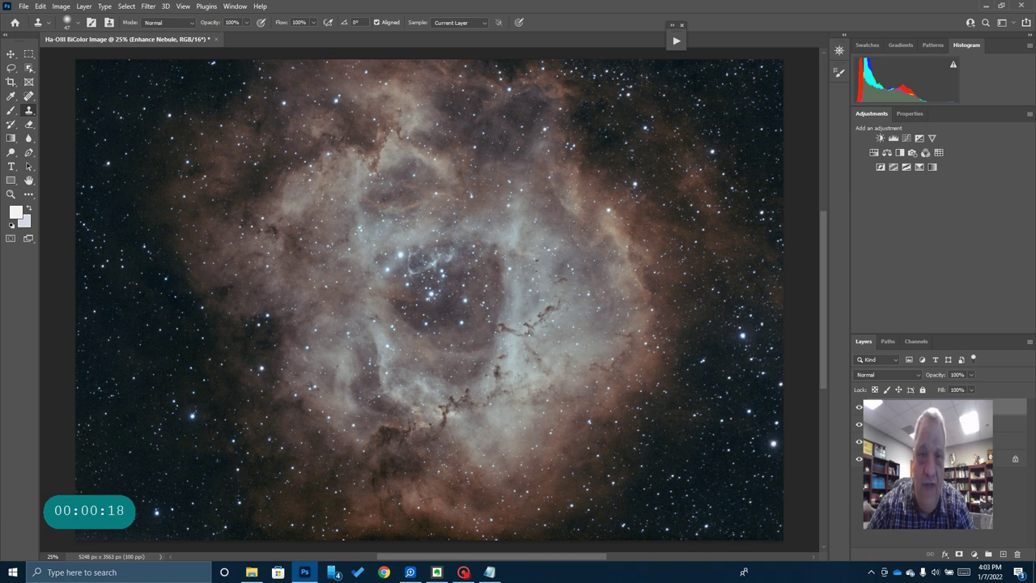
Play the Nebula Filter action from Photokemi's Star Tools v3.1.3.
{"action": "left_click", "coordinate": [675, 40]}
{"action": "left_click", "coordinate": [524, 78]}
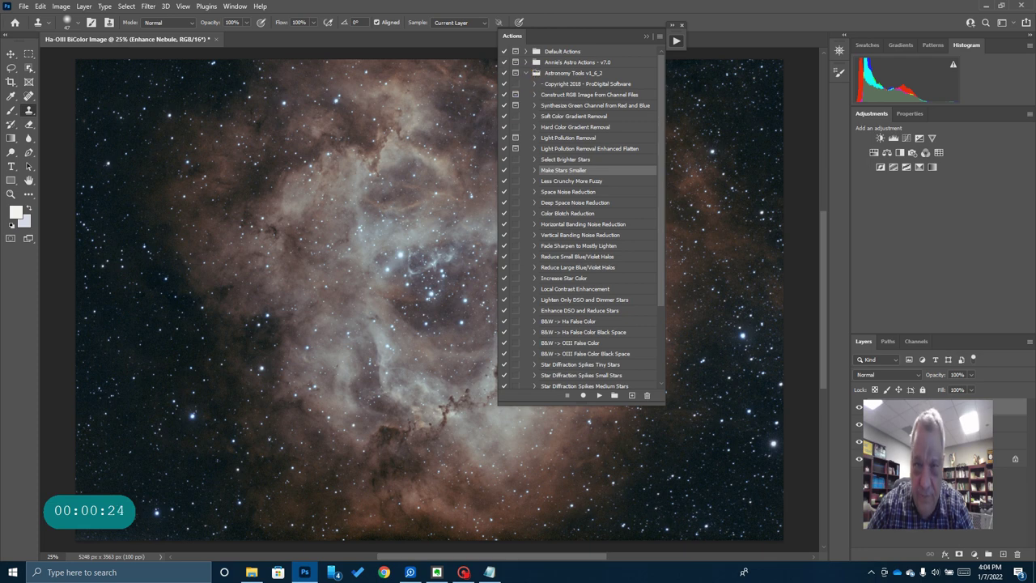
{"action": "left_click", "coordinate": [526, 73]}
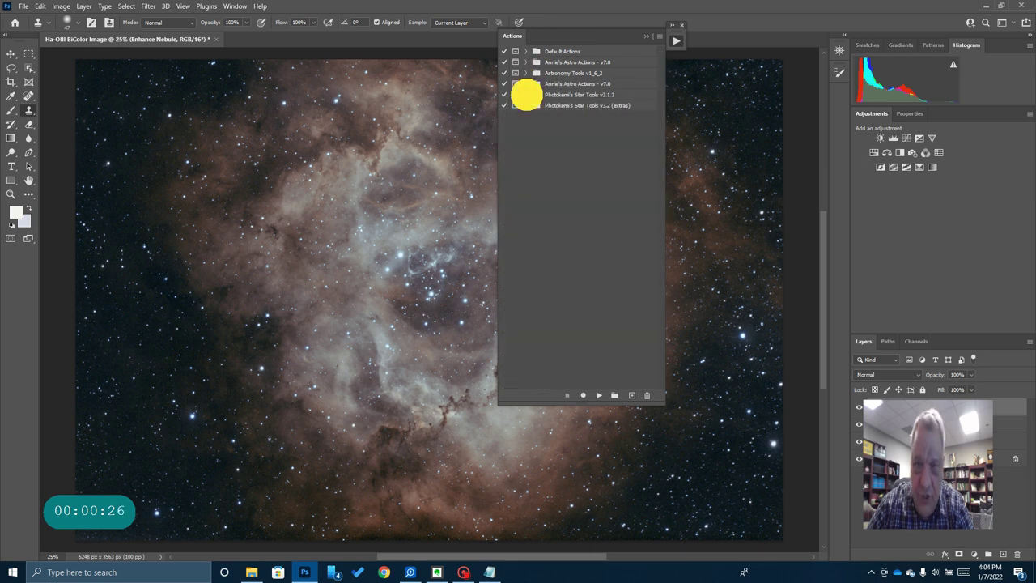
{"action": "left_click", "coordinate": [526, 95]}
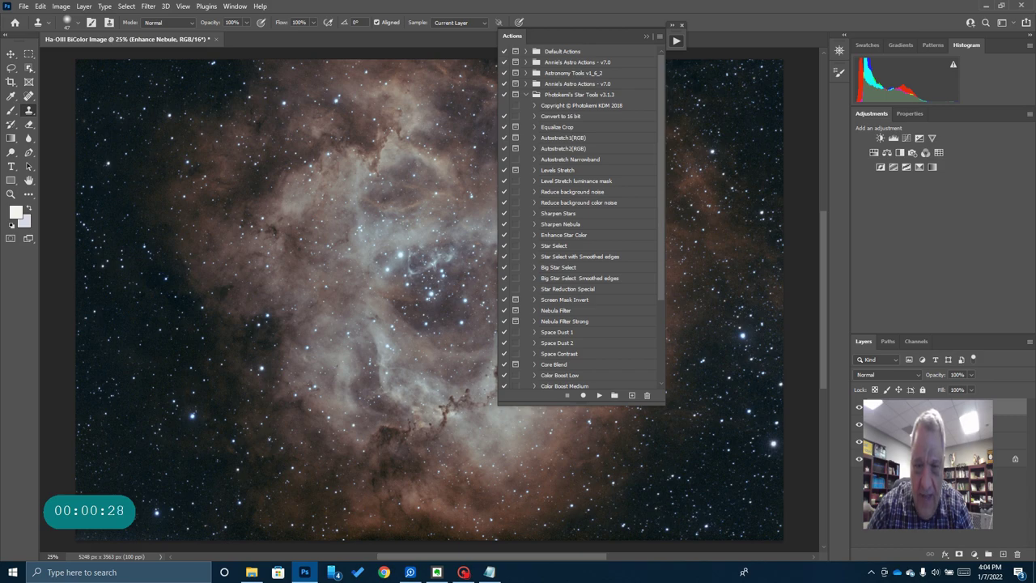
{"action": "left_click", "coordinate": [557, 310]}
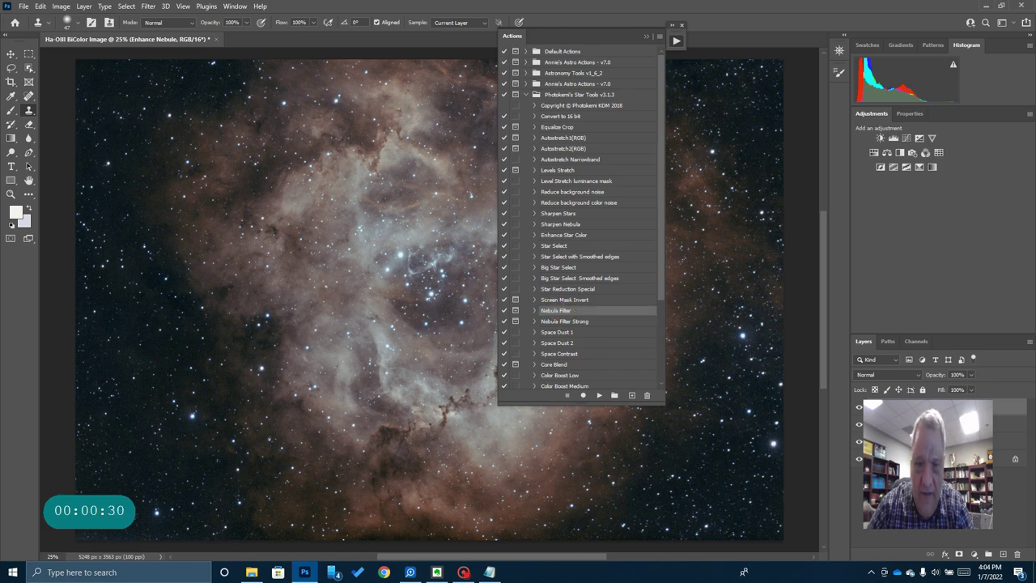
{"action": "left_click", "coordinate": [599, 395]}
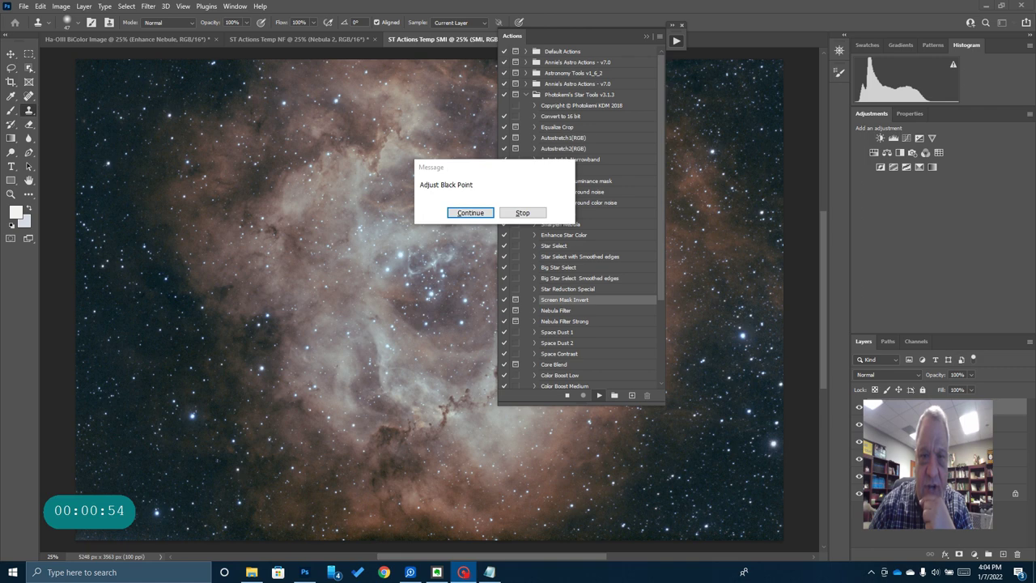
Set the Levels black input to 8 at the first Adjust Black Point step.
{"action": "left_click", "coordinate": [455, 211]}
{"action": "left_click", "coordinate": [458, 212]}
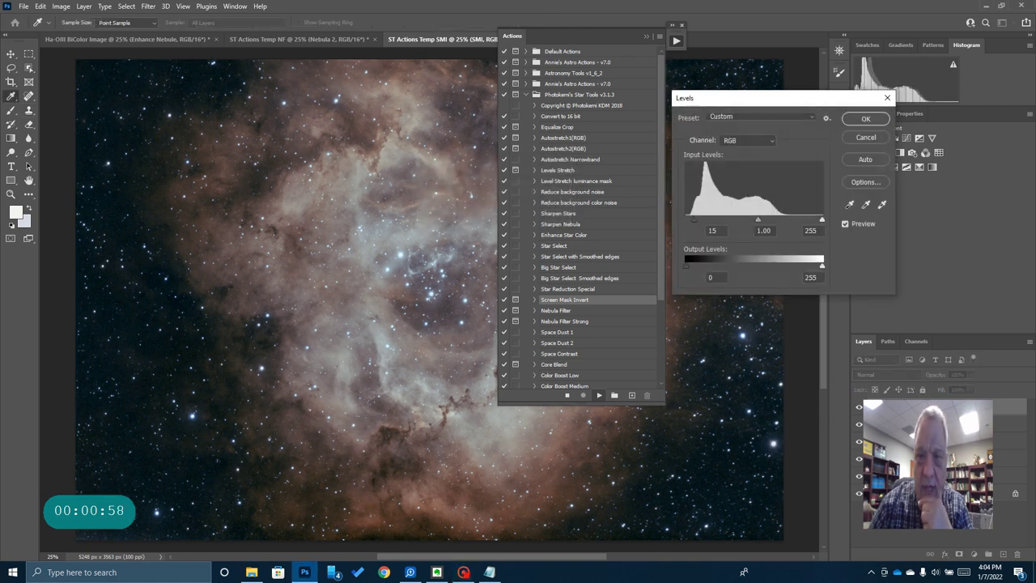
{"action": "left_click_drag", "start_coordinate": [693, 219], "coordinate": [688, 221]}
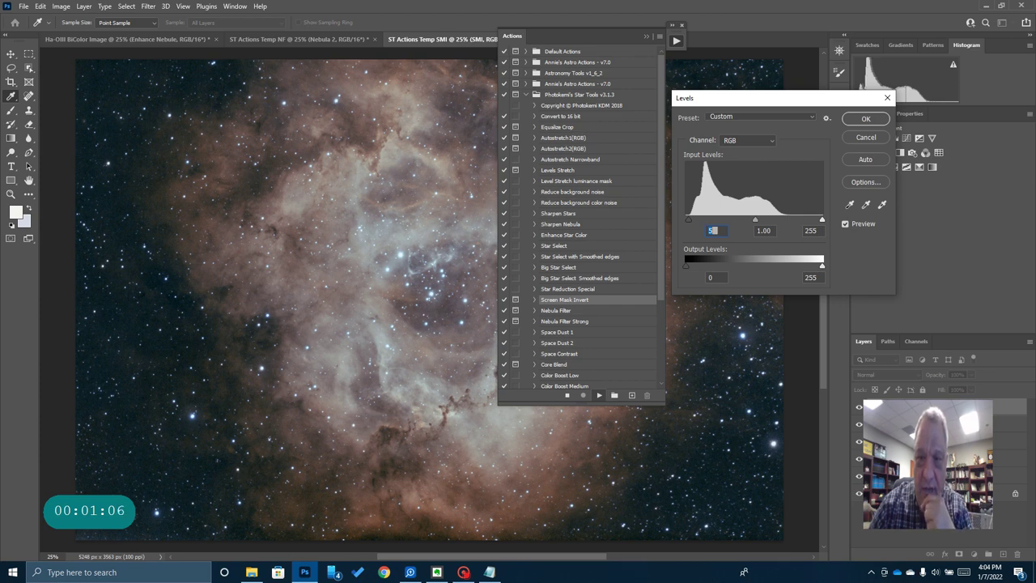
{"action": "left_click_drag", "start_coordinate": [688, 219], "coordinate": [690, 219]}
{"action": "left_click", "coordinate": [863, 119]}
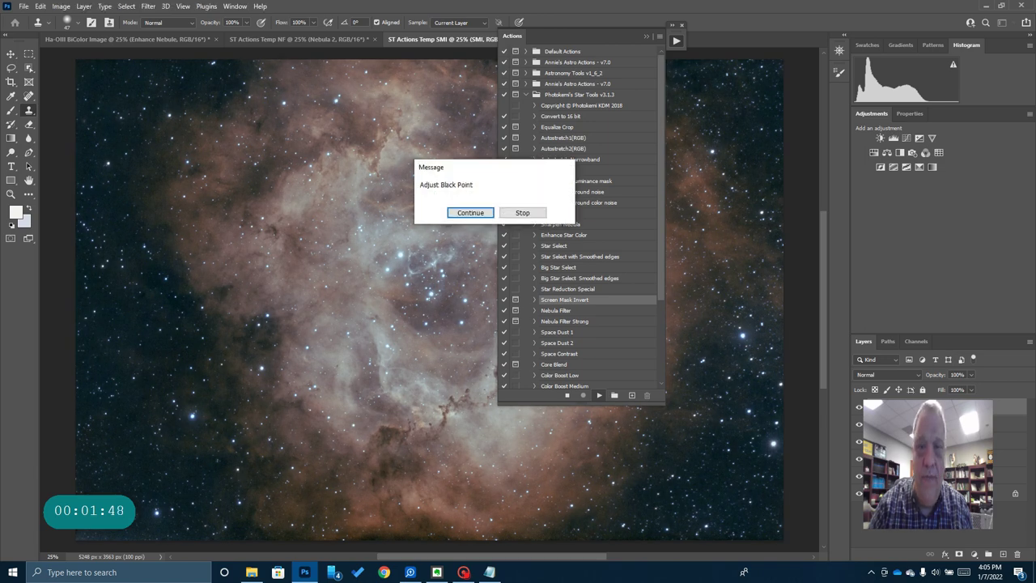
Set the Levels black point from 15 to 2, adjust the midtones, and let the Nebula Filter action finish.
{"action": "left_click", "coordinate": [464, 212]}
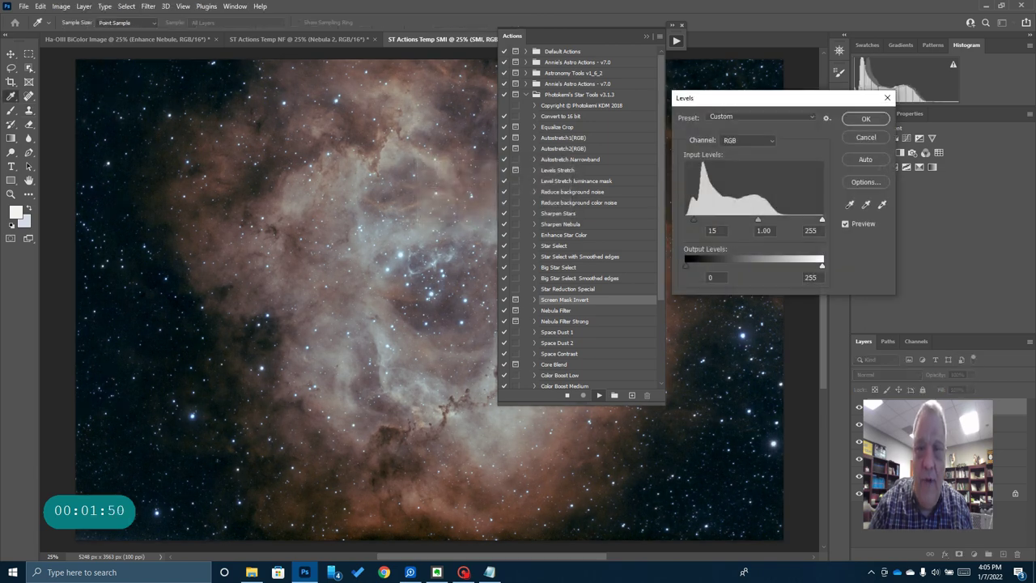
{"action": "left_click_drag", "start_coordinate": [693, 220], "coordinate": [686, 220]}
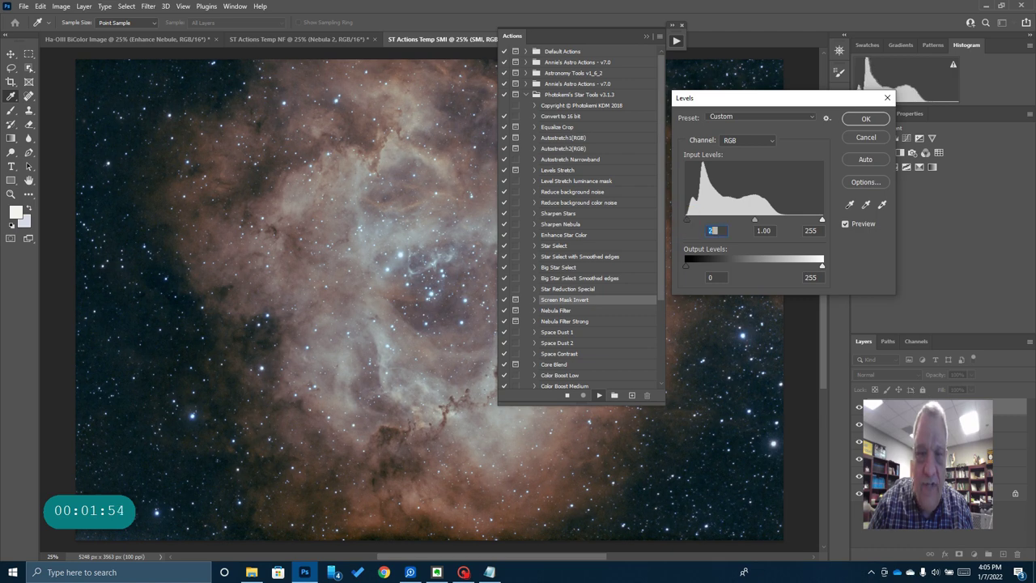
{"action": "left_click_drag", "start_coordinate": [754, 219], "coordinate": [761, 216]}
{"action": "left_click", "coordinate": [866, 118]}
{"action": "key", "text": "s"}
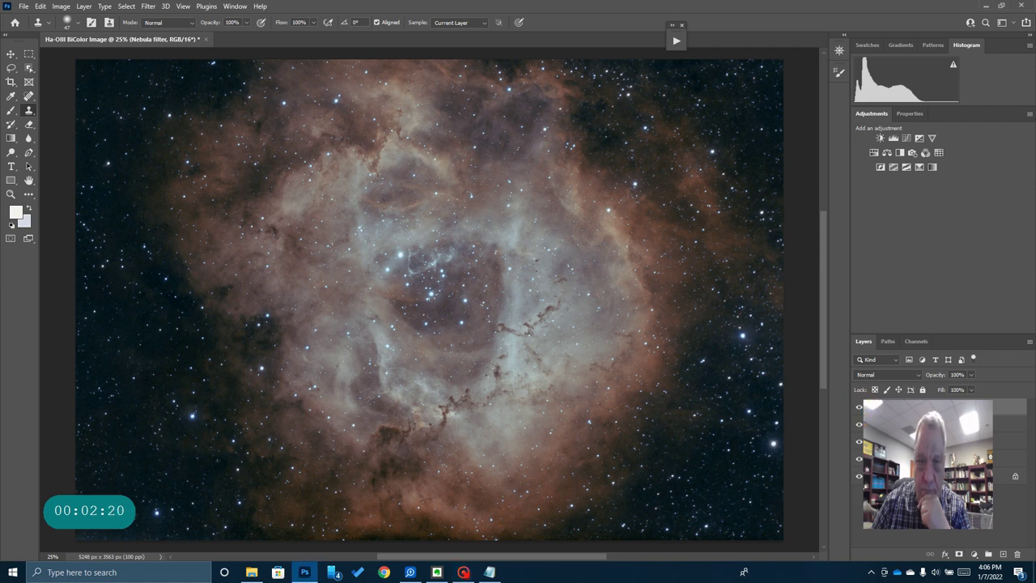
{"action": "left_click", "coordinate": [859, 406]}
{"action": "left_click", "coordinate": [859, 406]}
{"action": "left_click", "coordinate": [859, 406]}
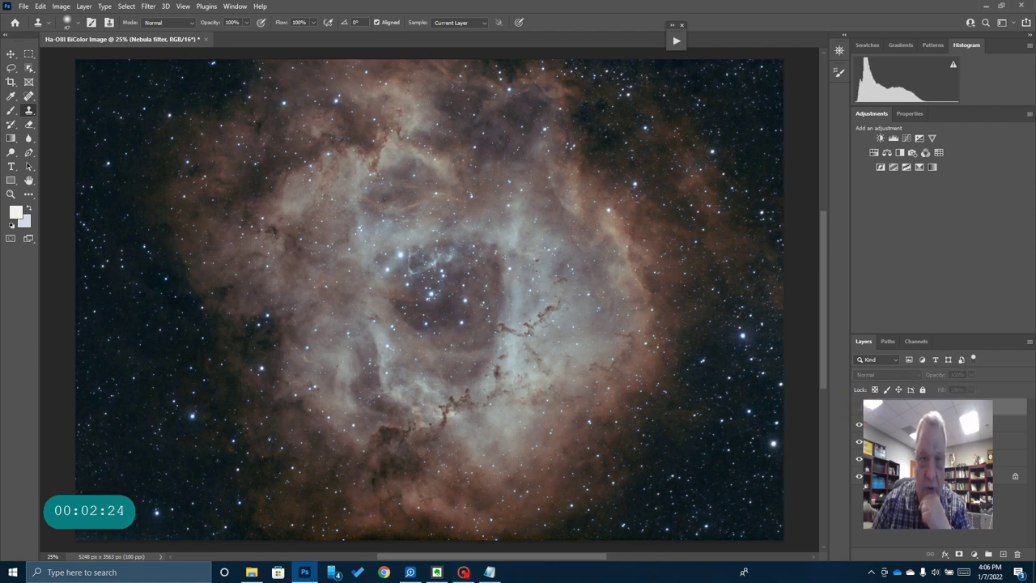
{"action": "left_click", "coordinate": [859, 407]}
{"action": "left_click", "coordinate": [859, 407]}
{"action": "left_click", "coordinate": [859, 407]}
{"action": "left_click", "coordinate": [859, 406]}
{"action": "left_click", "coordinate": [859, 406]}
{"action": "left_click", "coordinate": [859, 406]}
{"action": "left_click", "coordinate": [859, 406]}
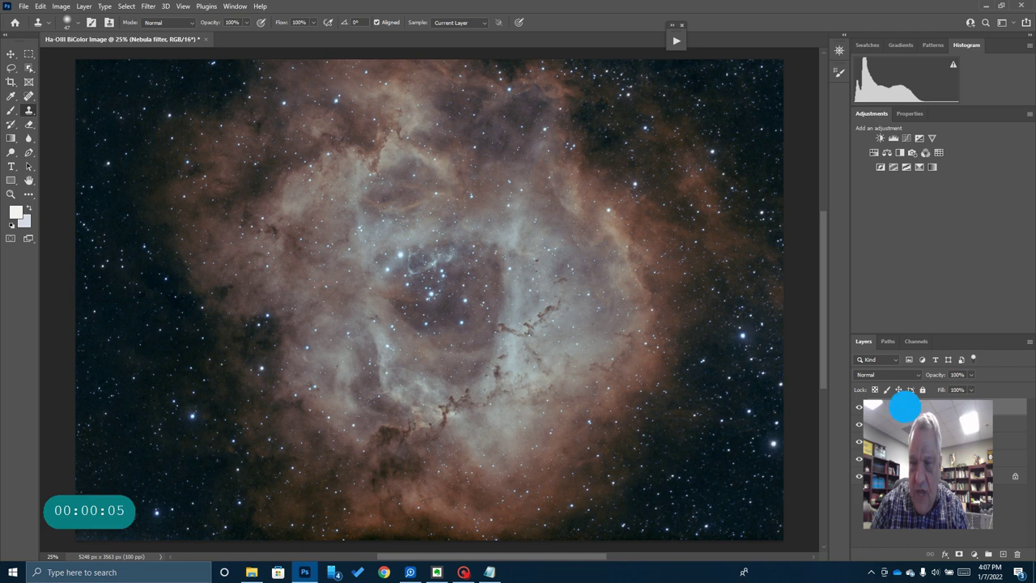
Duplicate the Nebula filter layer as 'Sharpen Details' and open it in the Camera Raw Filter.
{"action": "right_click", "coordinate": [905, 409]}
{"action": "left_click", "coordinate": [805, 162]}
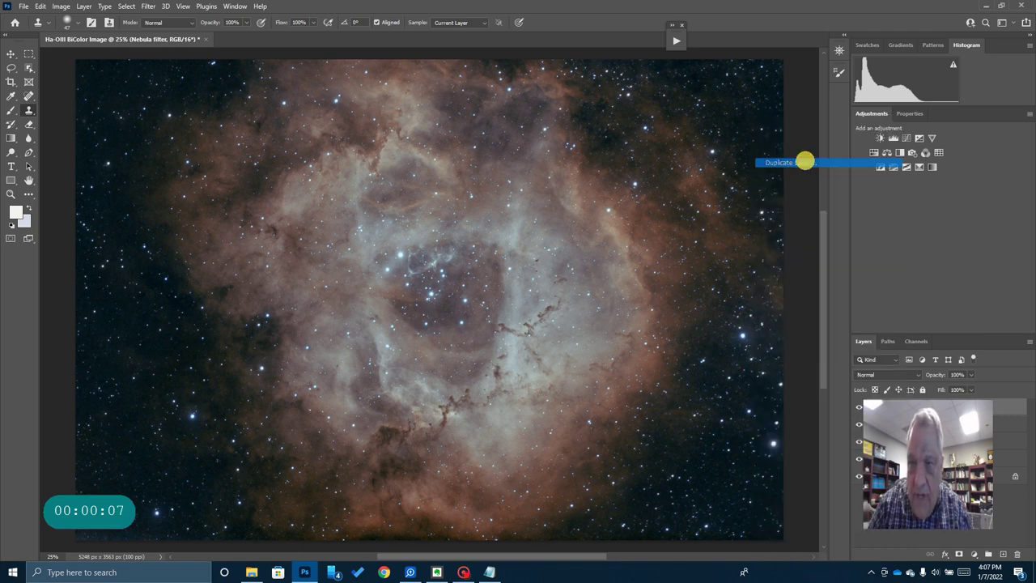
{"action": "type", "text": "Sharpen Deti"}
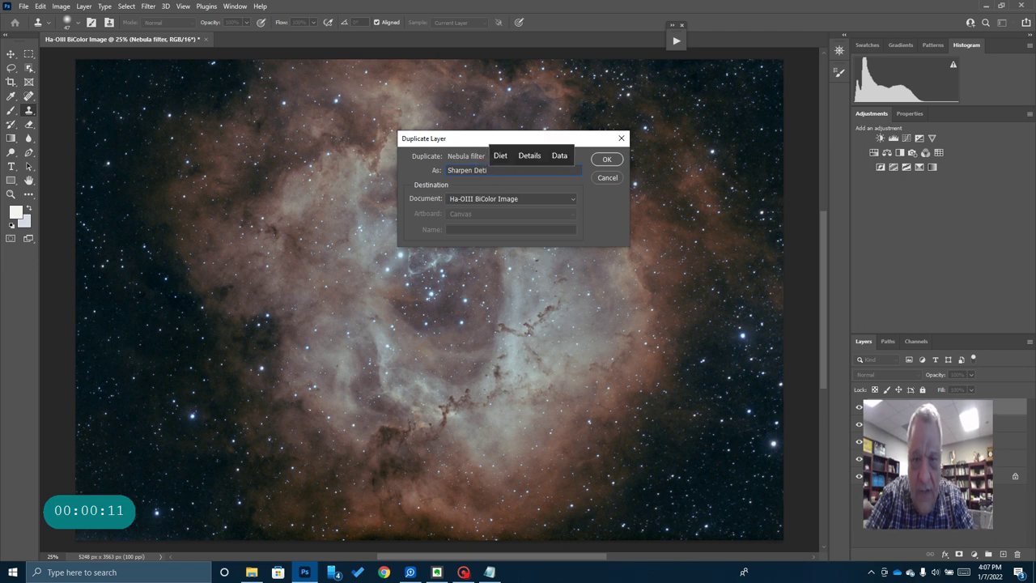
{"action": "key", "text": "BackSpace"}
{"action": "type", "text": "ails"}
{"action": "key", "text": "Return"}
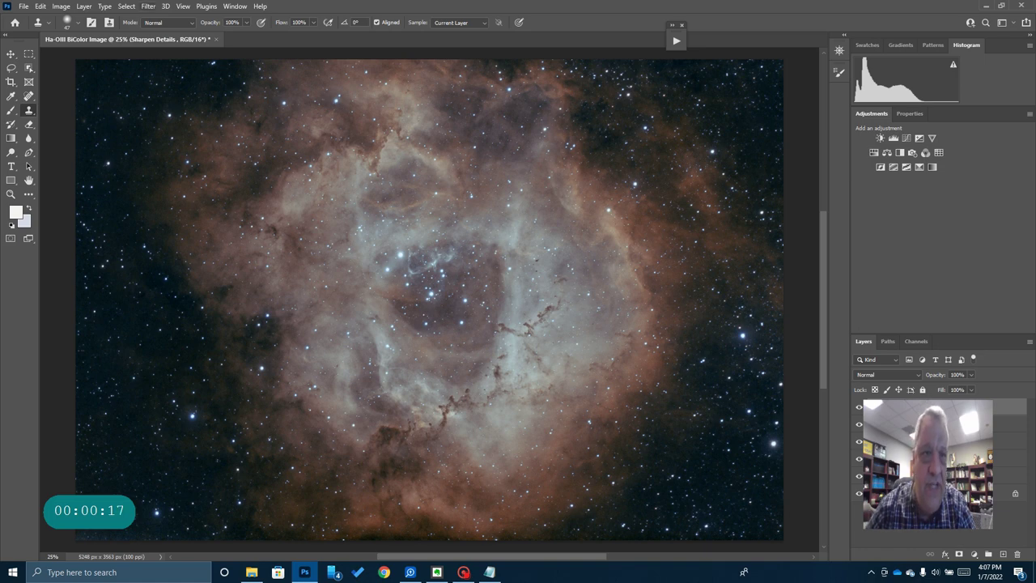
{"action": "left_click", "coordinate": [148, 6]}
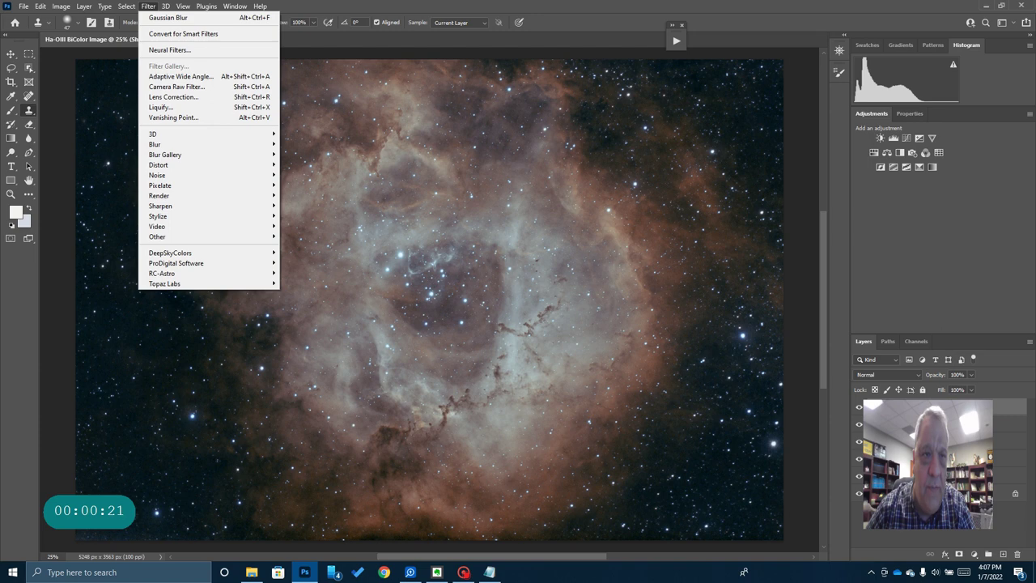
{"action": "left_click", "coordinate": [146, 86]}
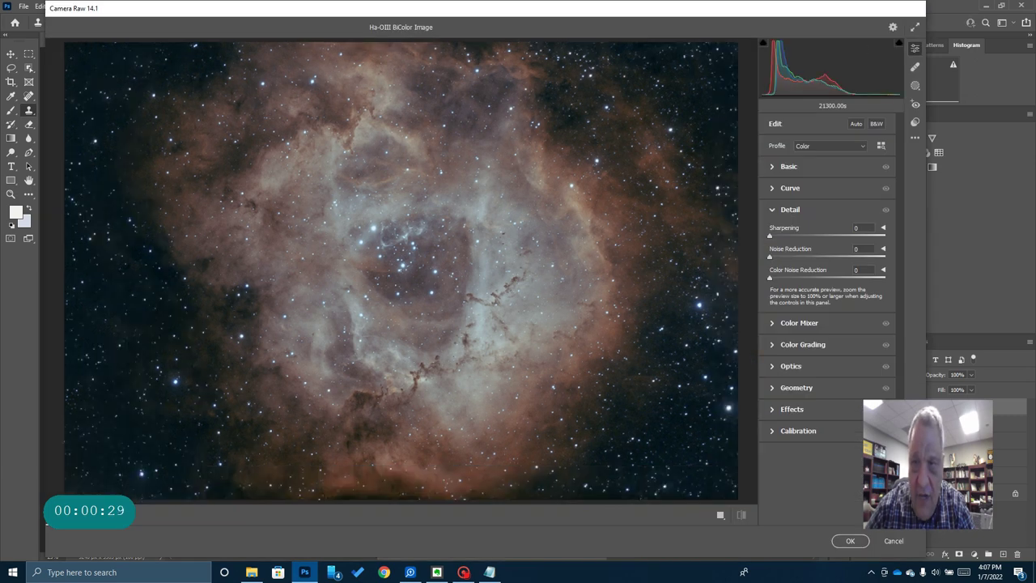
In Camera Raw's Basic panel, set Contrast and Highlights +23, Shadows -19, Whites -29, Blacks -8, Dehaze +7.
{"action": "left_click", "coordinate": [775, 166]}
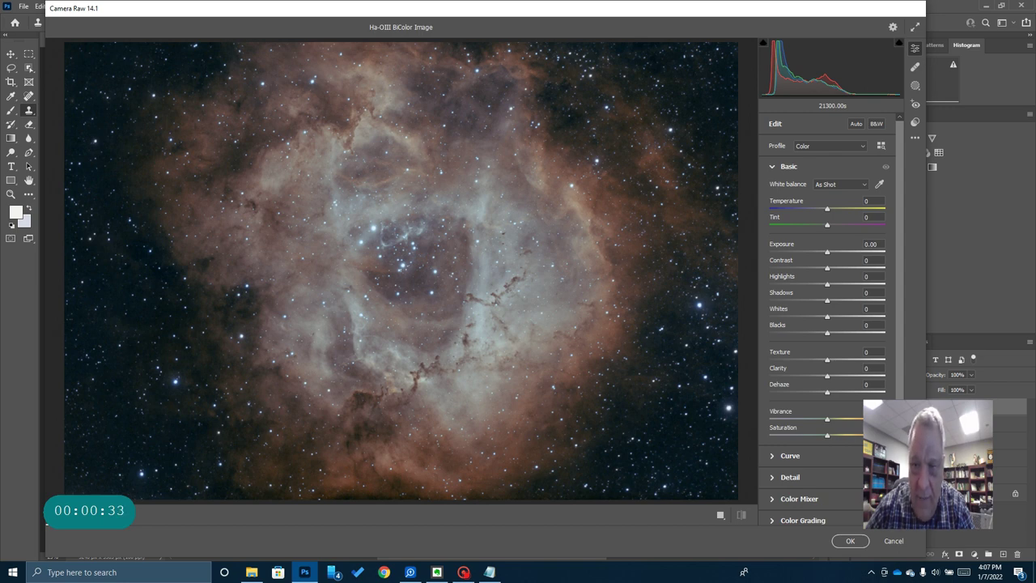
{"action": "left_click_drag", "start_coordinate": [827, 267], "coordinate": [841, 294]}
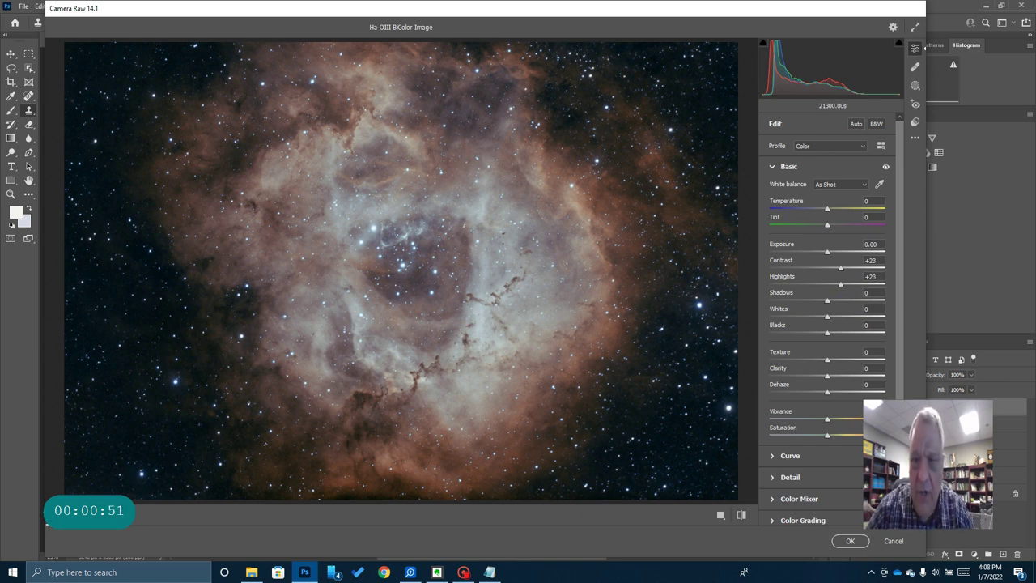
{"action": "left_click_drag", "start_coordinate": [828, 299], "coordinate": [817, 306]}
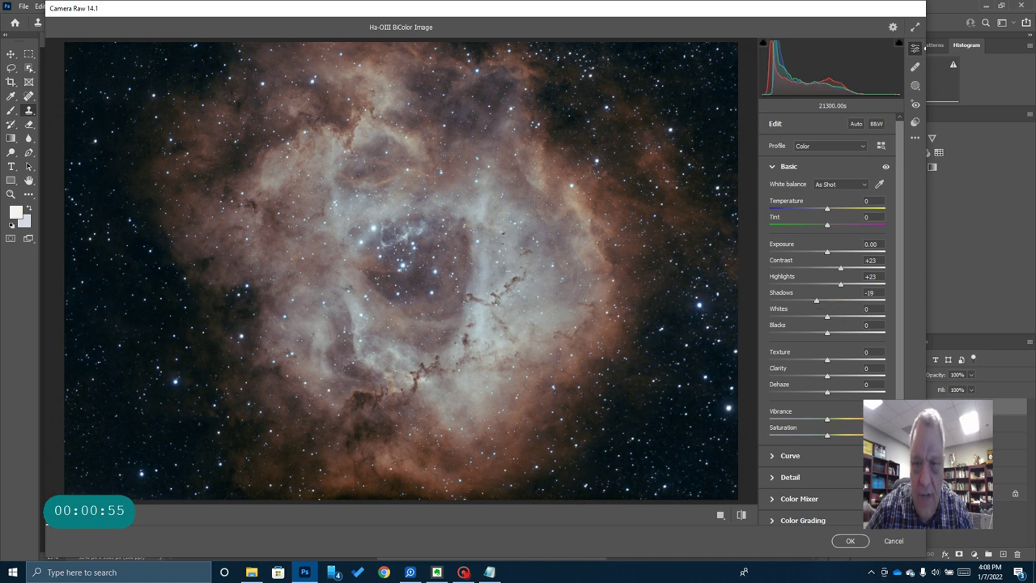
{"action": "mouse_move", "coordinate": [828, 316]}
{"action": "left_mouse_down"}
{"action": "mouse_move", "coordinate": [810, 319]}
{"action": "mouse_move", "coordinate": [822, 335]}
{"action": "left_mouse_up"}
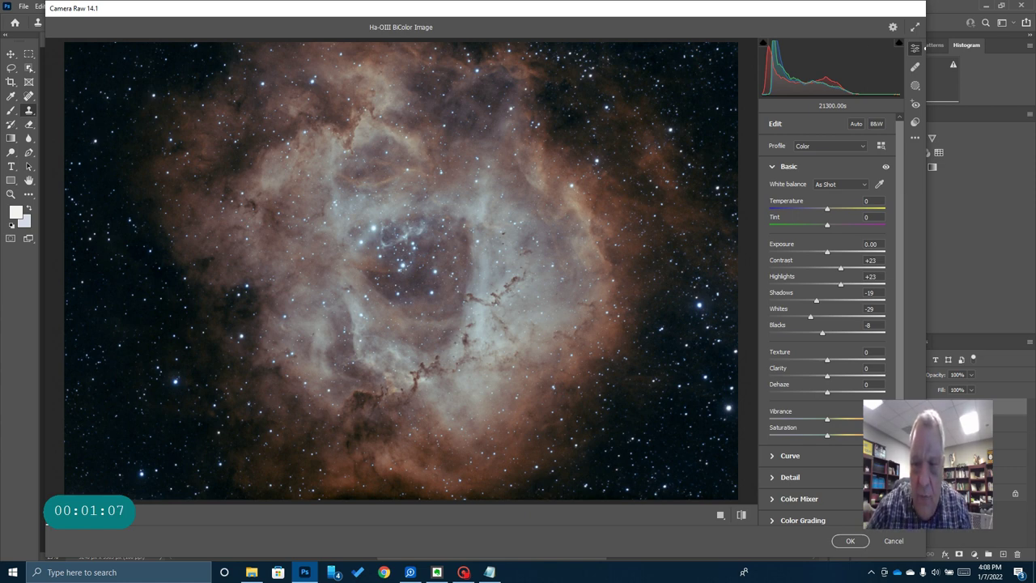
{"action": "left_click_drag", "start_coordinate": [828, 392], "coordinate": [833, 392]}
{"action": "scroll", "coordinate": [832, 393], "scroll_direction": "down", "scroll_amount": 2}
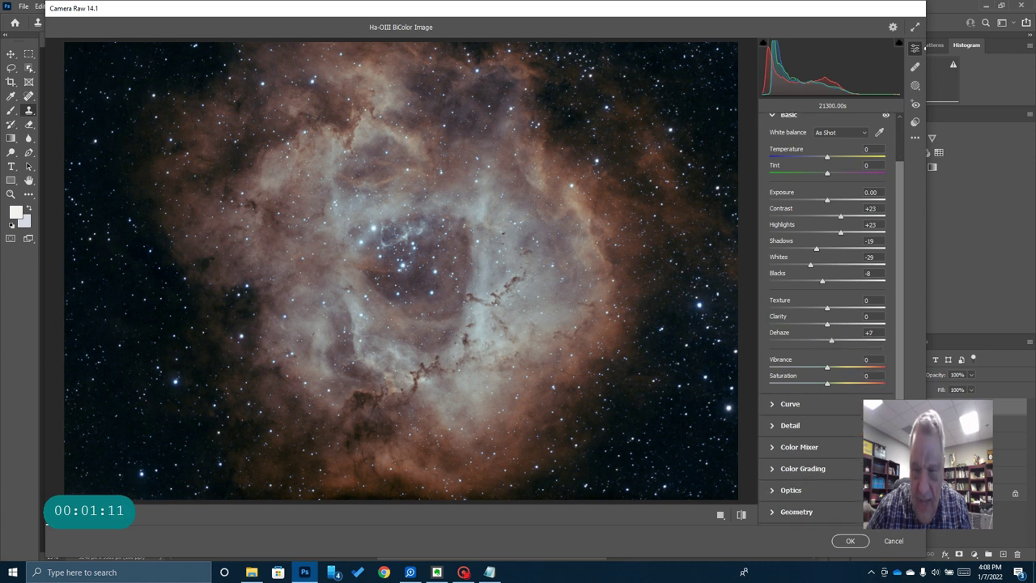
{"action": "scroll", "coordinate": [827, 324], "scroll_direction": "down", "scroll_amount": 1}
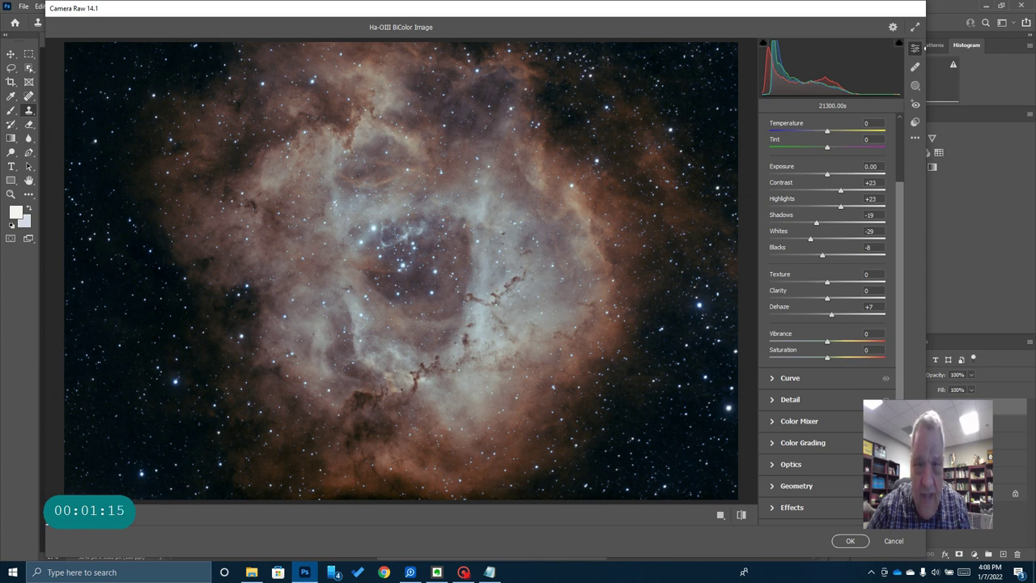
In the Detail panel, set Sharpening to 22 and Color Noise Reduction to 10, then apply the Camera Raw edits.
{"action": "left_click", "coordinate": [772, 399]}
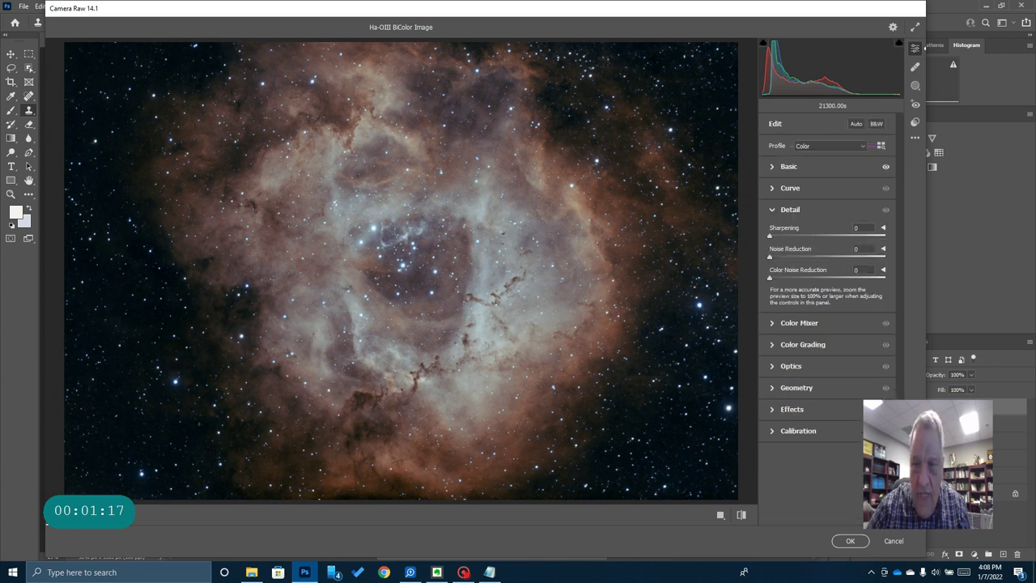
{"action": "left_click_drag", "start_coordinate": [771, 235], "coordinate": [787, 237]}
{"action": "left_click_drag", "start_coordinate": [770, 276], "coordinate": [782, 277]}
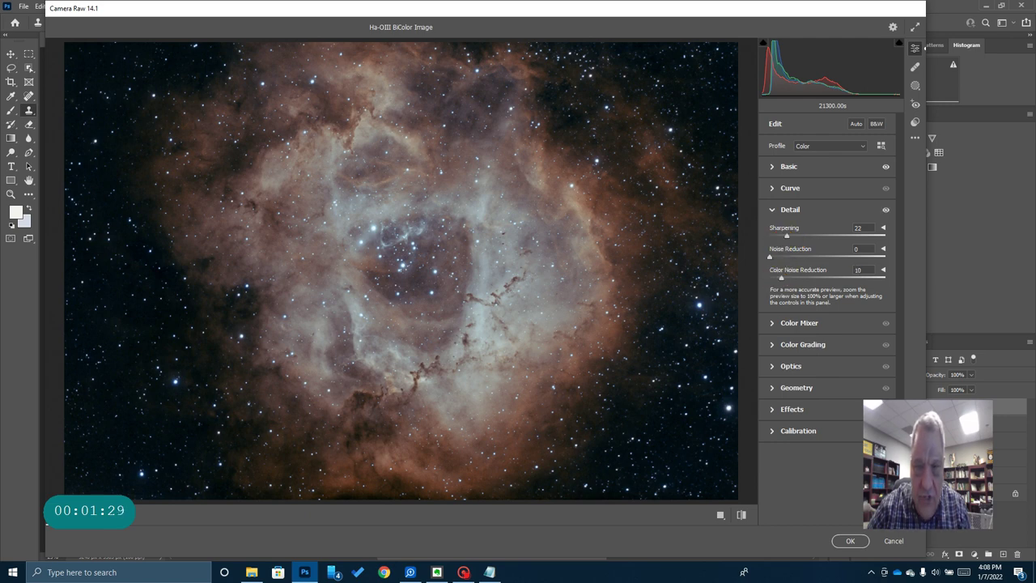
{"action": "left_click", "coordinate": [772, 259]}
{"action": "left_click_drag", "start_coordinate": [773, 259], "coordinate": [777, 259]}
{"action": "left_click", "coordinate": [850, 541]}
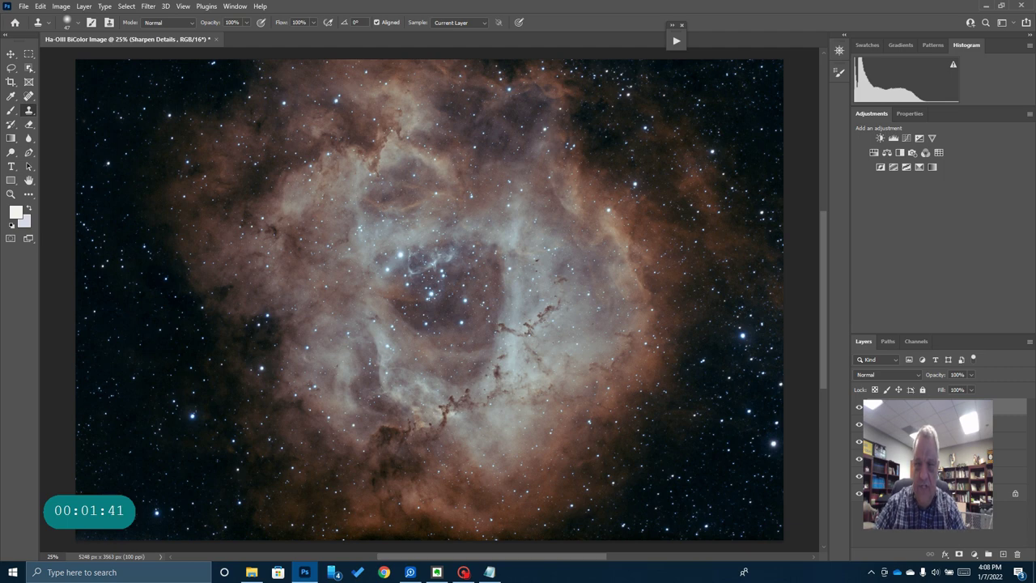
{"action": "left_click", "coordinate": [858, 407]}
{"action": "left_click", "coordinate": [859, 408]}
{"action": "left_click", "coordinate": [859, 409]}
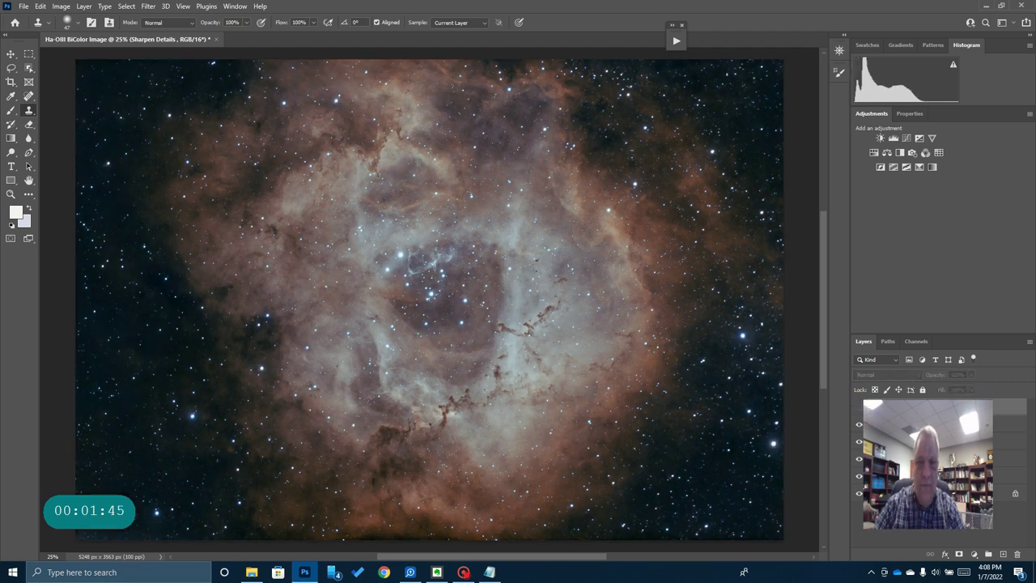
{"action": "left_click", "coordinate": [859, 409]}
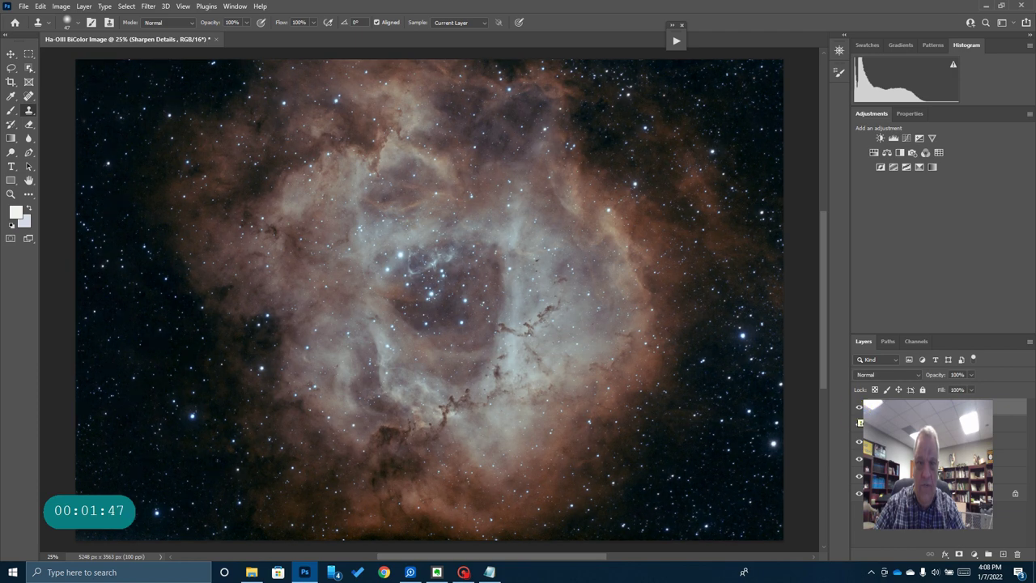
{"action": "left_click", "coordinate": [859, 409]}
{"action": "left_click", "coordinate": [859, 409]}
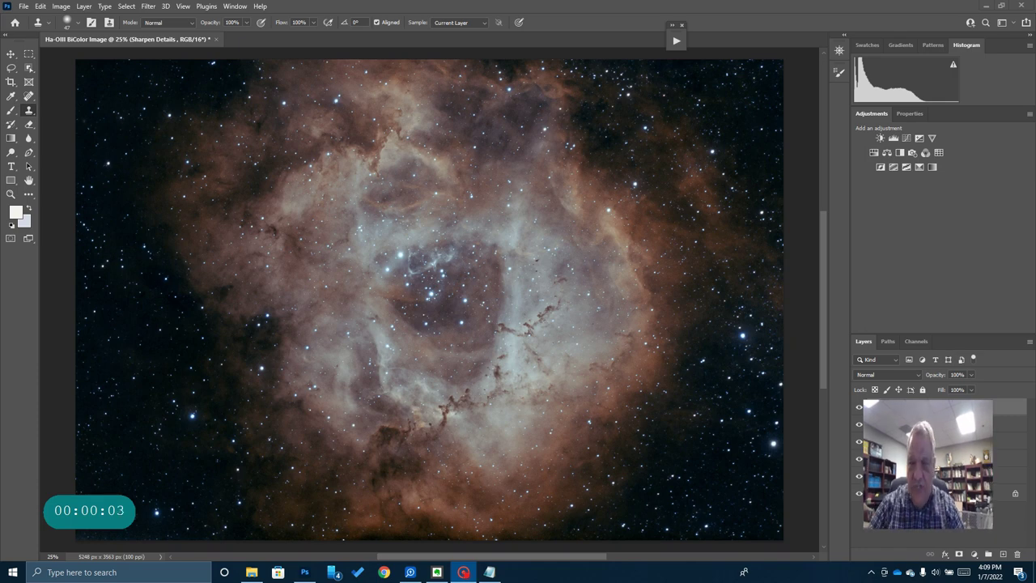
Duplicate the top Sharpen Details layer and name the copy 'Color Adjustment 2'.
{"action": "key", "text": "alt+Tab"}
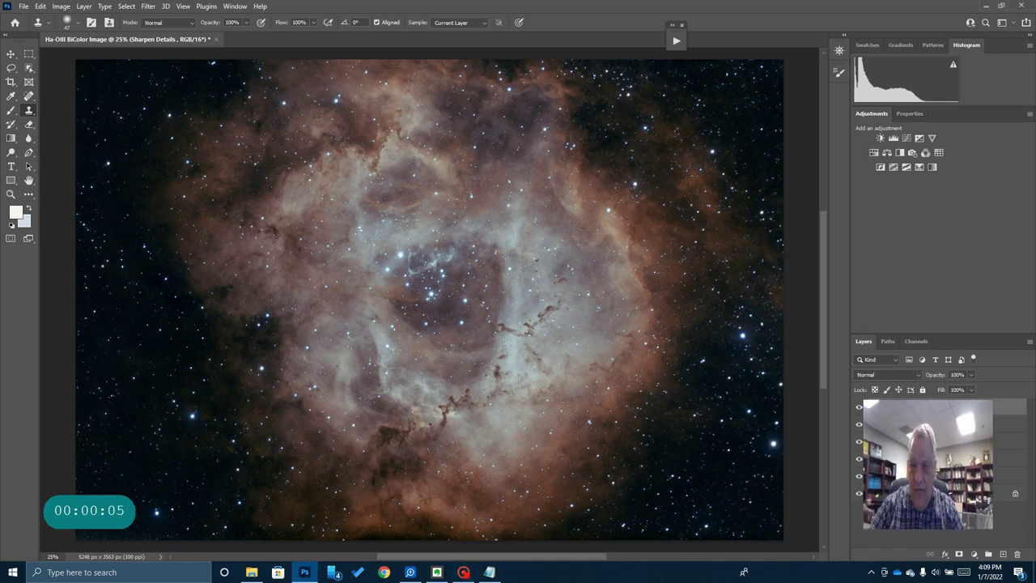
{"action": "right_click", "coordinate": [906, 409]}
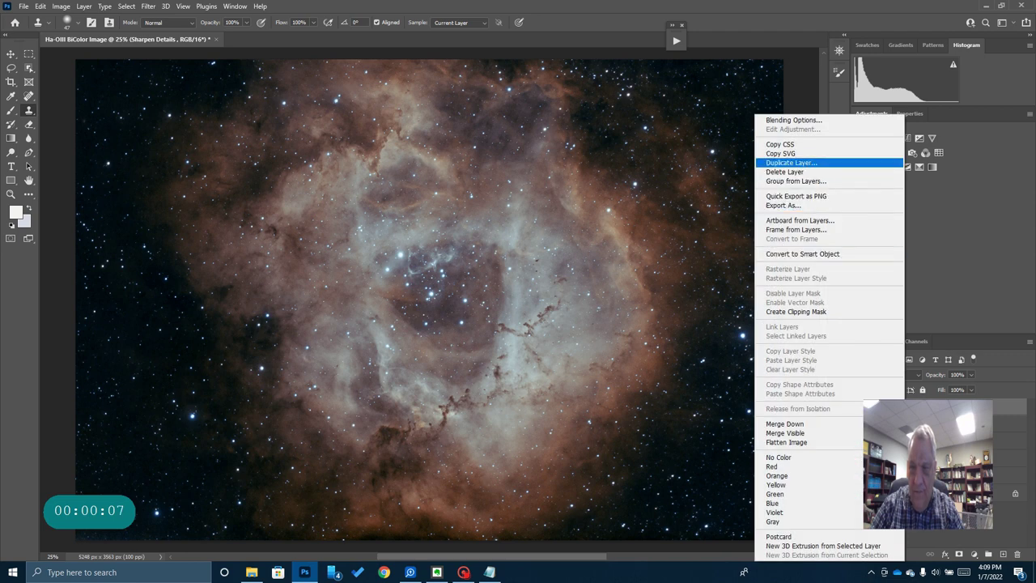
{"action": "left_click", "coordinate": [824, 165]}
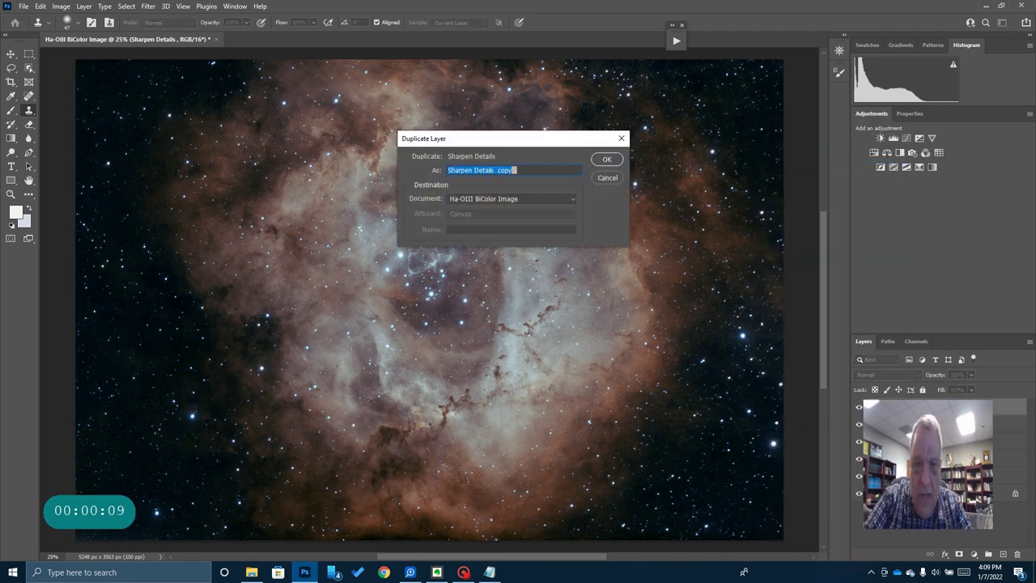
{"action": "type", "text": "Color Adjust"}
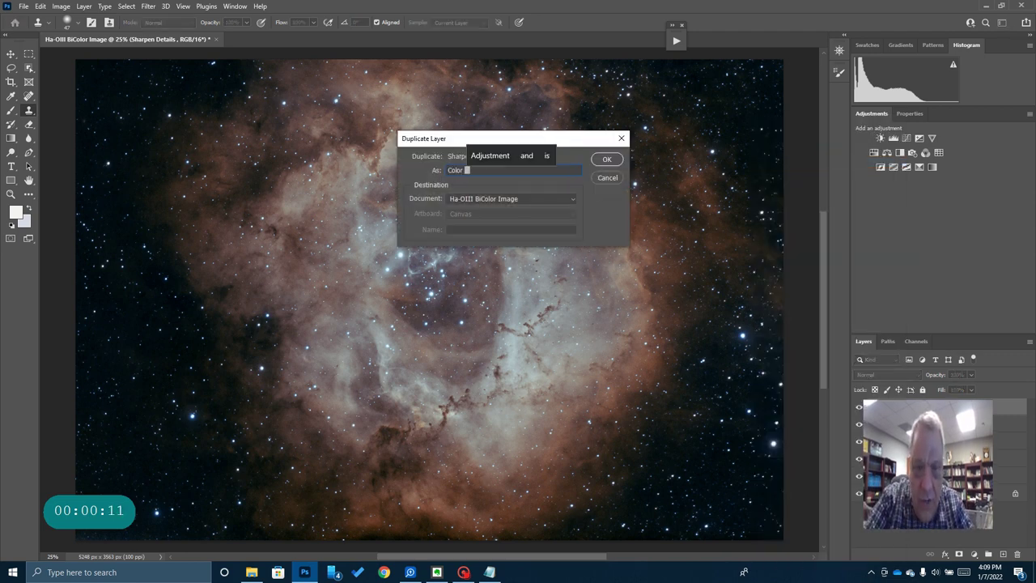
{"action": "type", "text": "ment 2"}
{"action": "key", "text": "Return"}
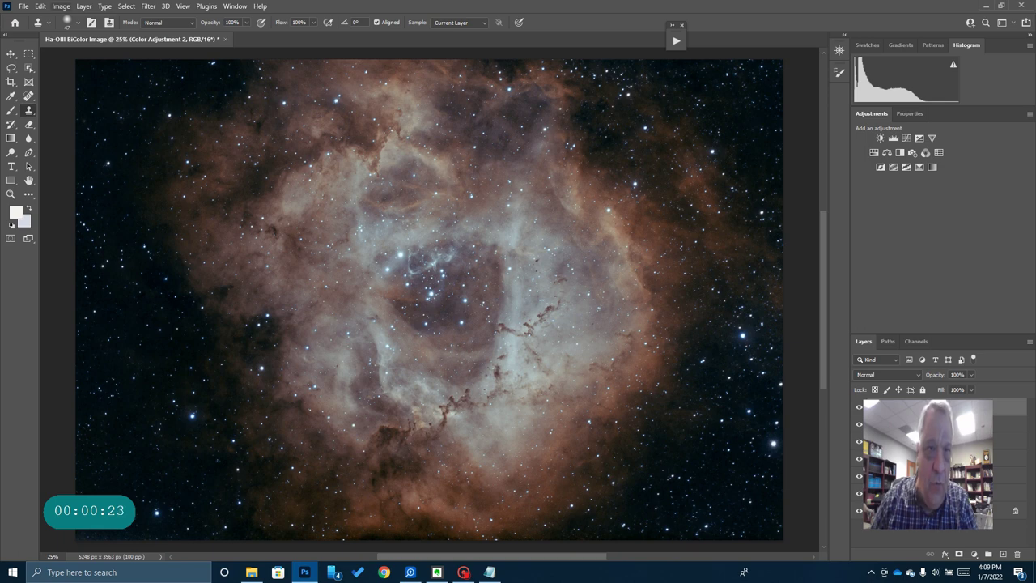
Apply a Hue/Saturation adjustment with Hue at -11 to make the nebula redder.
{"action": "key", "text": "alt+i"}
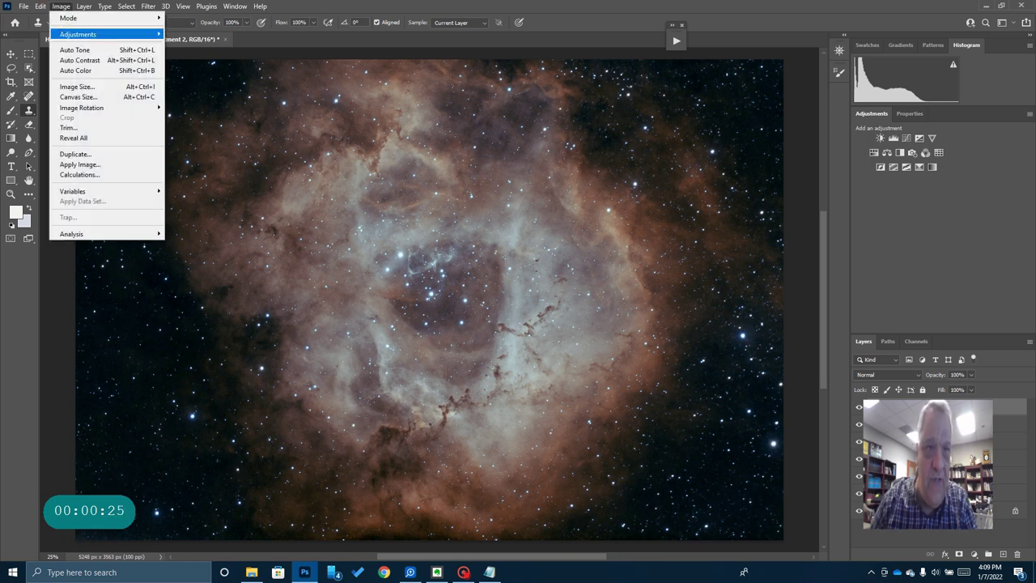
{"action": "mouse_move", "coordinate": [78, 34]}
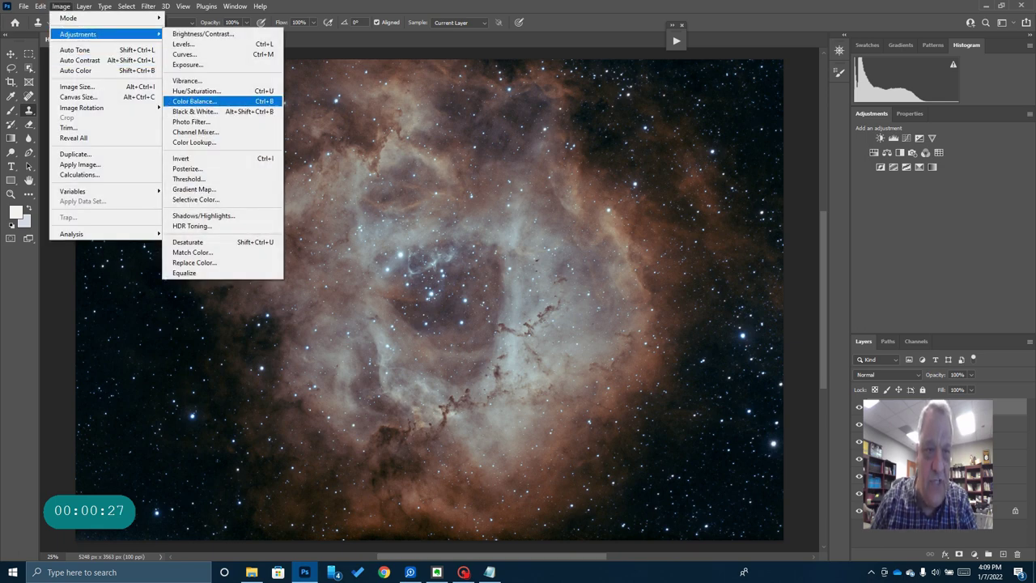
{"action": "key", "text": "Up"}
{"action": "key", "text": "Return"}
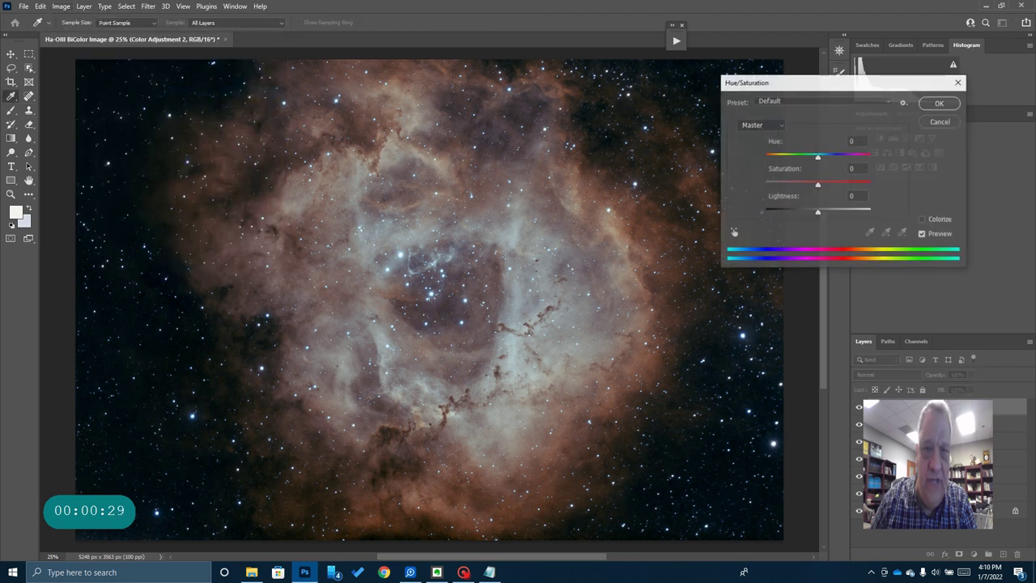
{"action": "left_click_drag", "start_coordinate": [817, 156], "coordinate": [813, 156]}
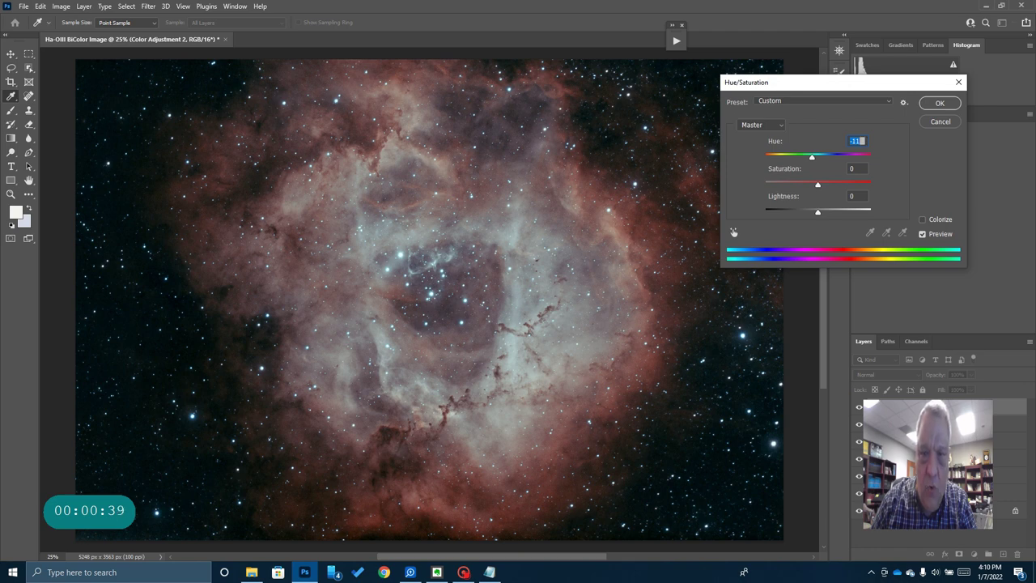
{"action": "left_click", "coordinate": [940, 103]}
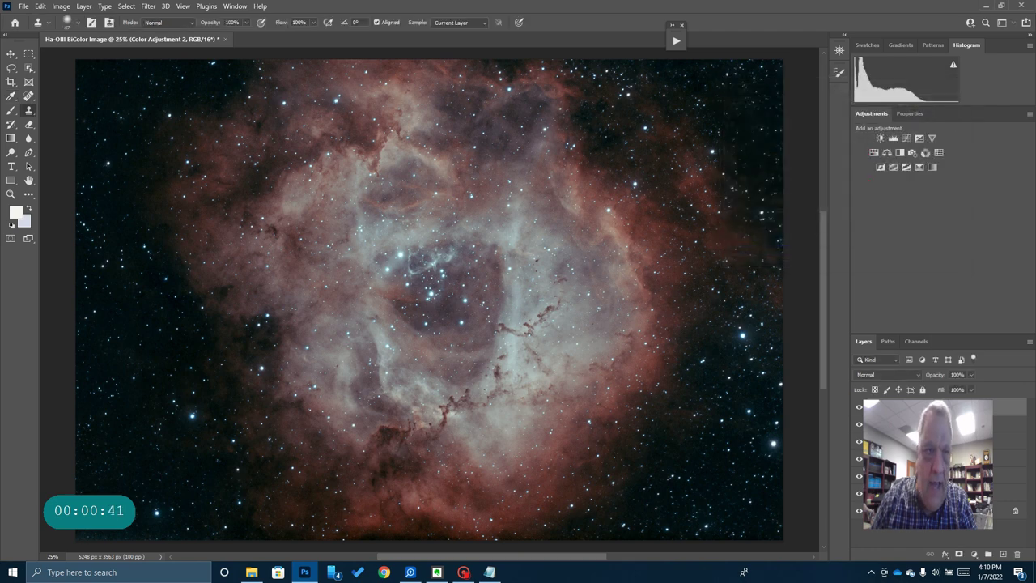
{"action": "left_click", "coordinate": [61, 6]}
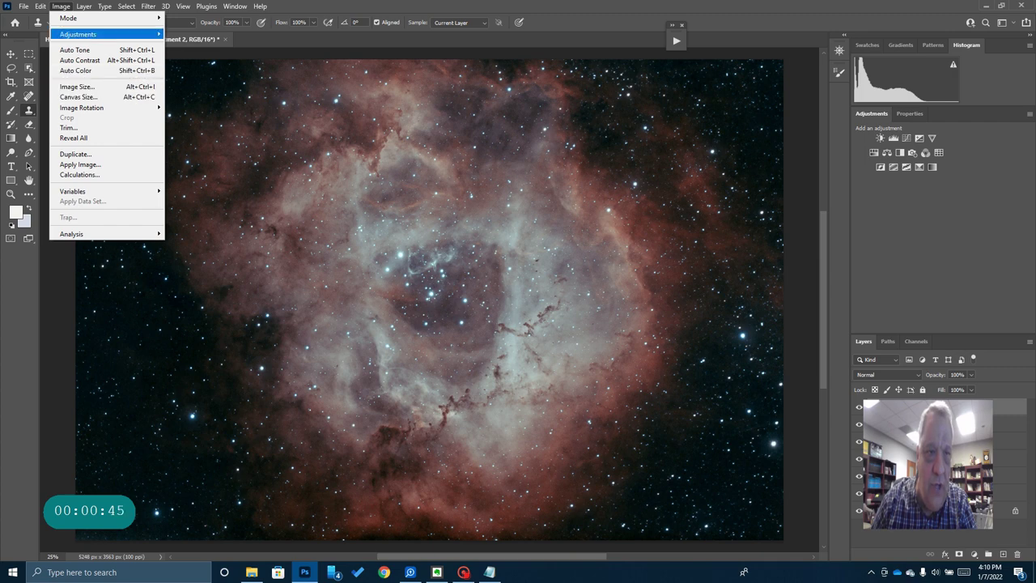
Open the Channel Mixer and set the Red output to Red +105 with Blue +7.
{"action": "mouse_move", "coordinate": [78, 34]}
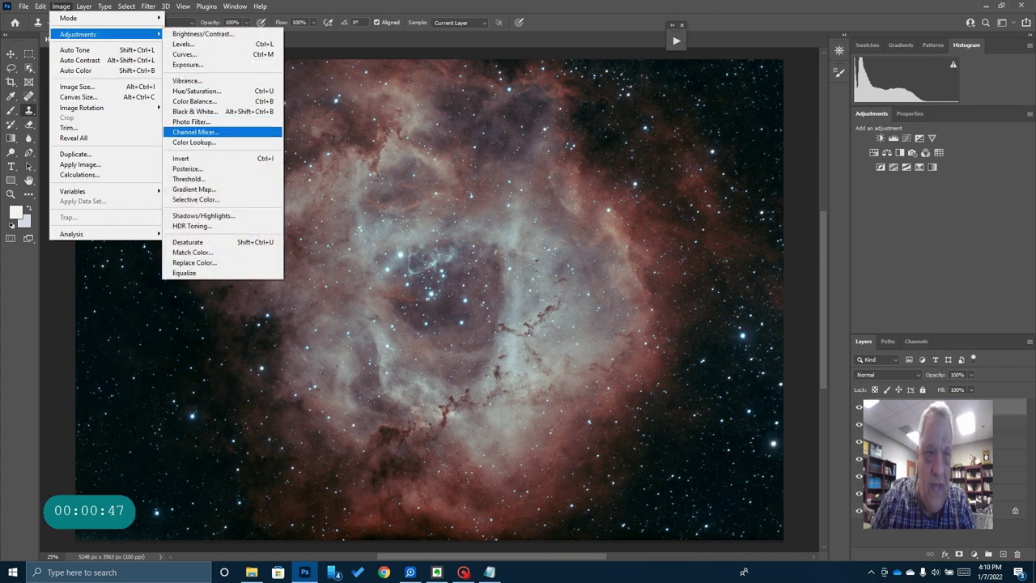
{"action": "left_click", "coordinate": [195, 132]}
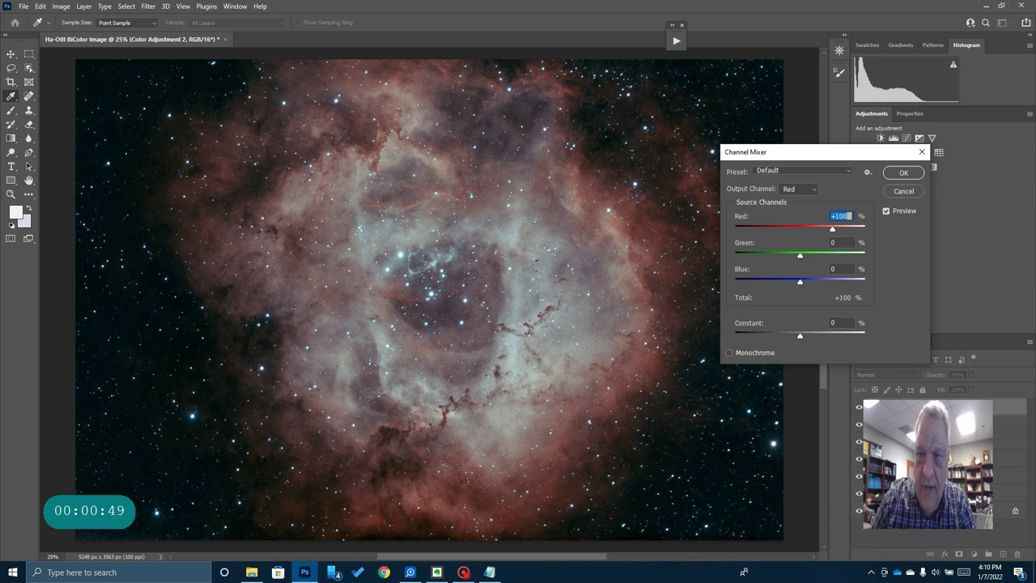
{"action": "left_click_drag", "start_coordinate": [833, 229], "coordinate": [834, 229]}
{"action": "mouse_move", "coordinate": [800, 280]}
{"action": "left_mouse_down"}
{"action": "mouse_move", "coordinate": [808, 276]}
{"action": "mouse_move", "coordinate": [802, 287]}
{"action": "left_mouse_up"}
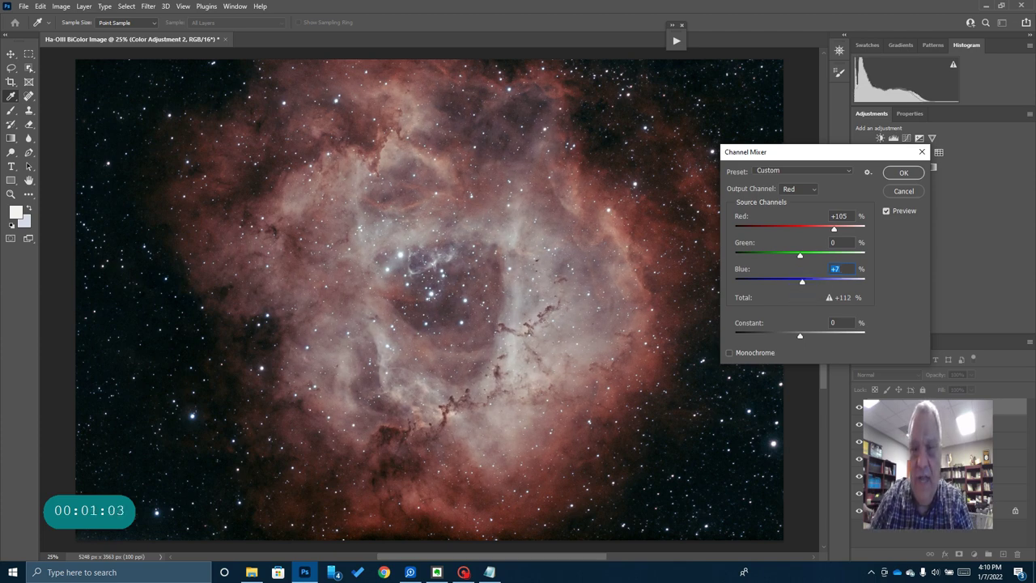
Switch the output channel to Green and set its Green slider to +104.
{"action": "left_click", "coordinate": [799, 189]}
{"action": "left_click", "coordinate": [794, 209]}
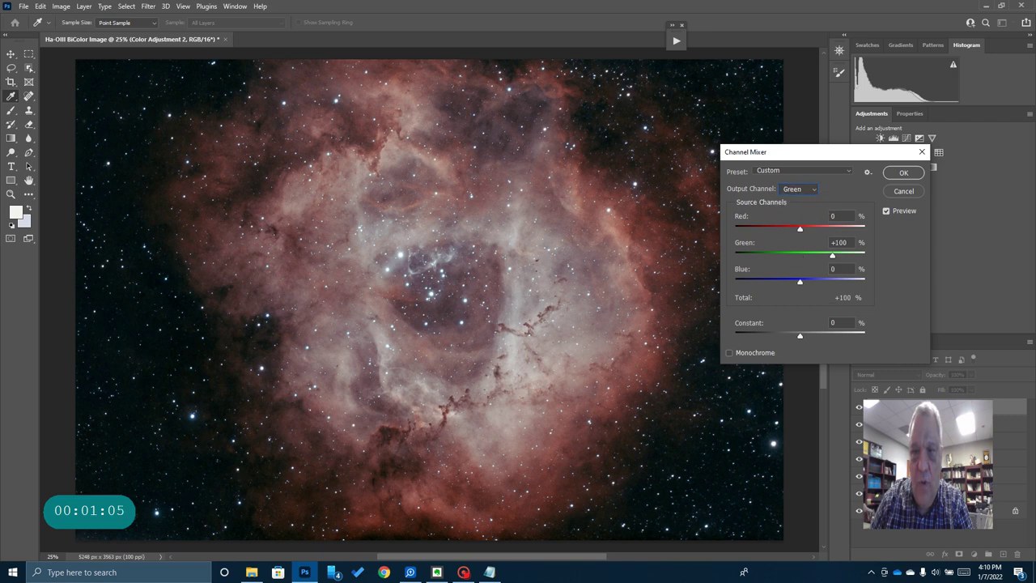
{"action": "left_click_drag", "start_coordinate": [834, 253], "coordinate": [832, 249]}
{"action": "left_click", "coordinate": [830, 253]}
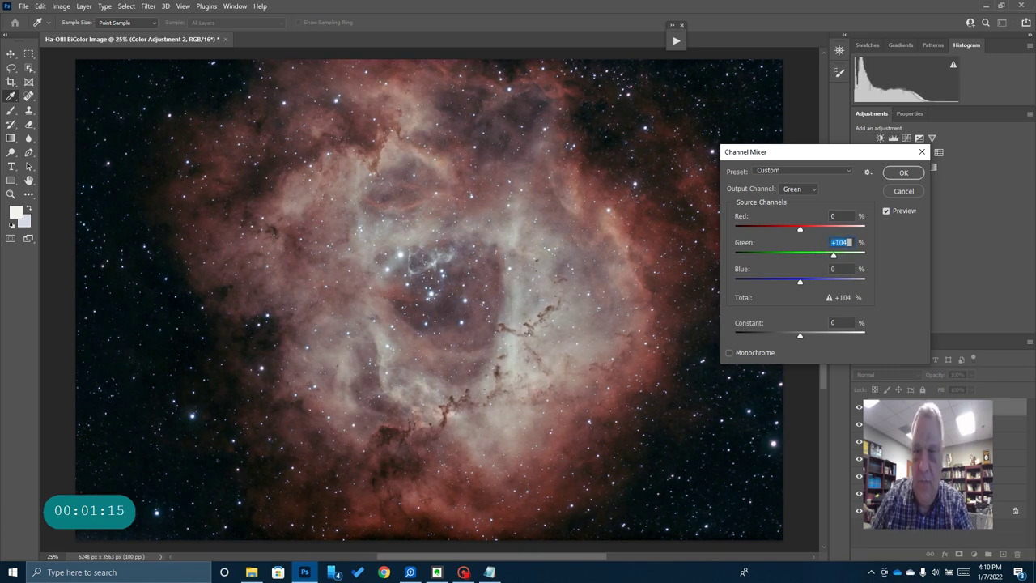
{"action": "left_click", "coordinate": [799, 189]}
Set the Blue output channel to Green +11 and Blue +95, then apply the Channel Mixer.
{"action": "left_click", "coordinate": [795, 219]}
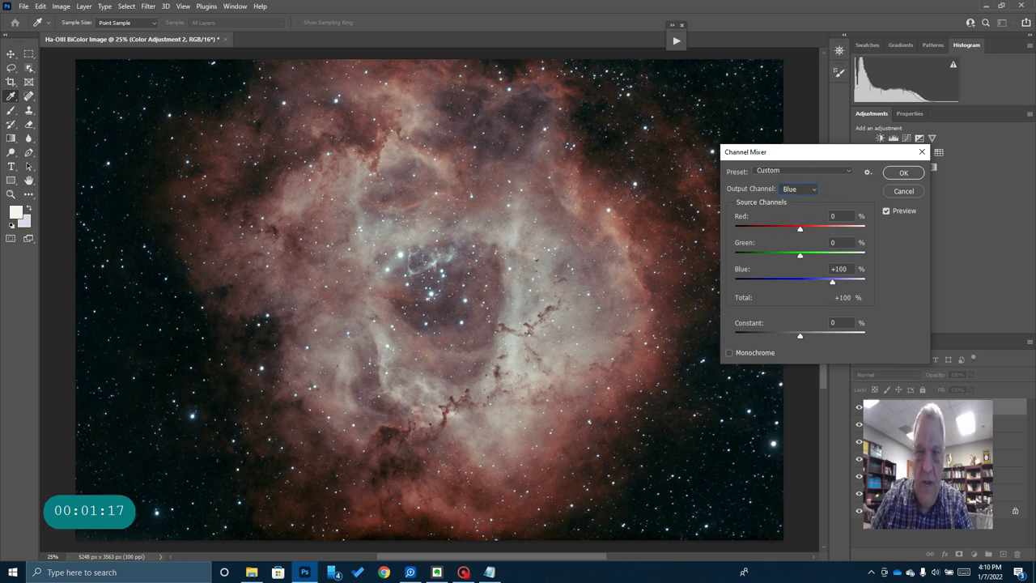
{"action": "left_click_drag", "start_coordinate": [799, 254], "coordinate": [830, 280]}
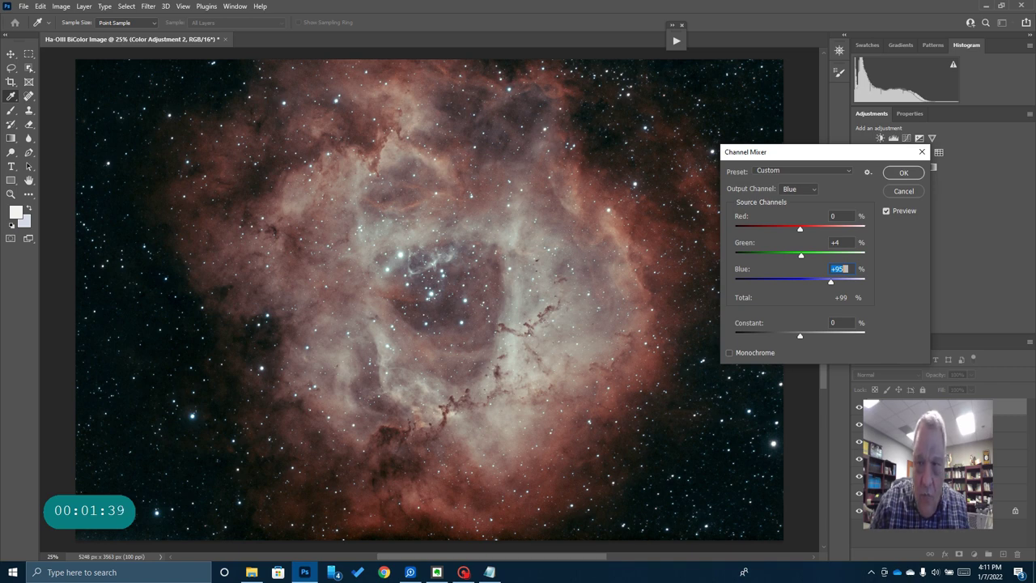
{"action": "left_click_drag", "start_coordinate": [801, 254], "coordinate": [803, 254]}
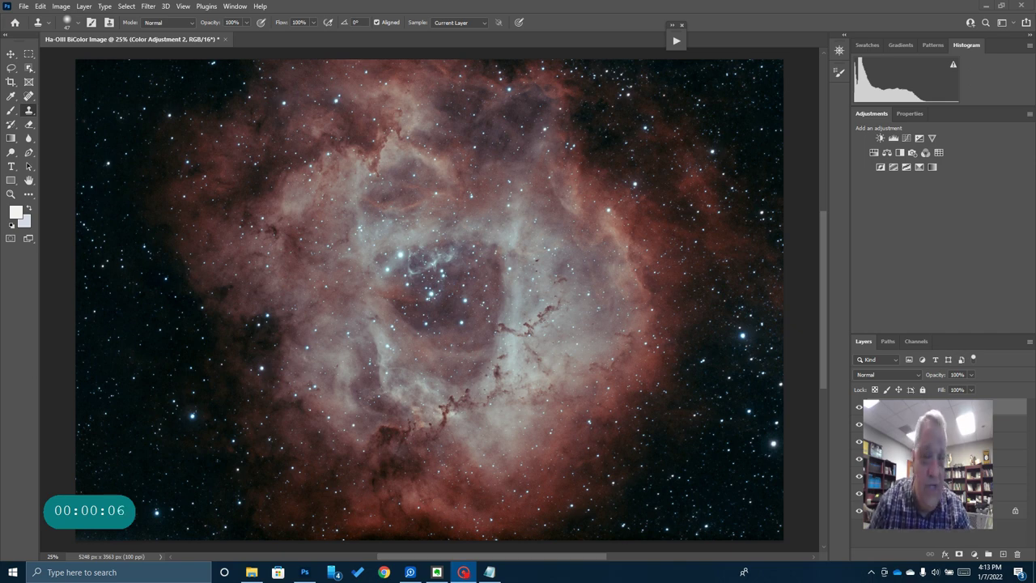
Duplicate the top Color Adjustment 2 layer and rename the copy 'Final Adjustments'.
{"action": "left_click", "coordinate": [899, 406]}
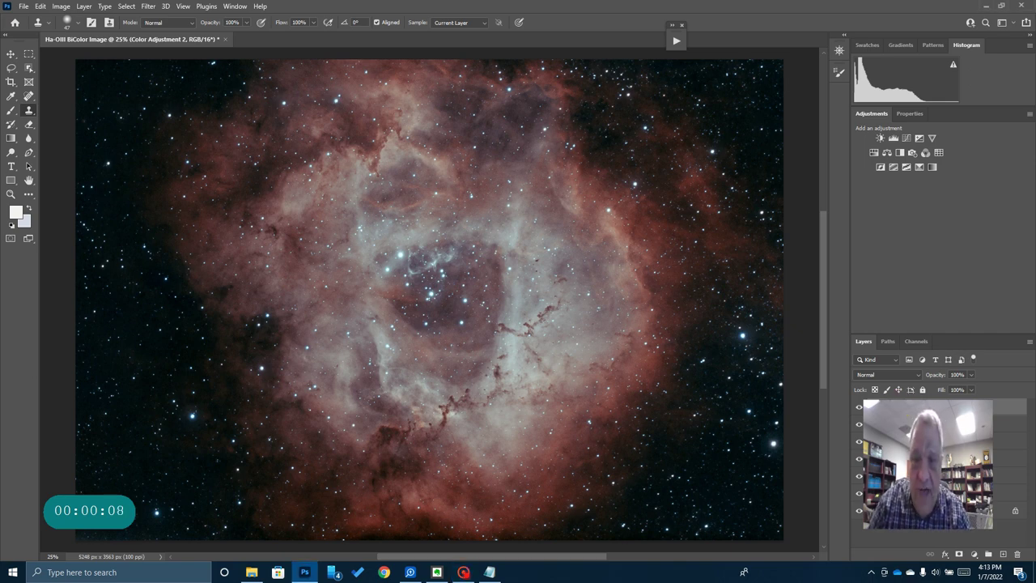
{"action": "right_click", "coordinate": [901, 406]}
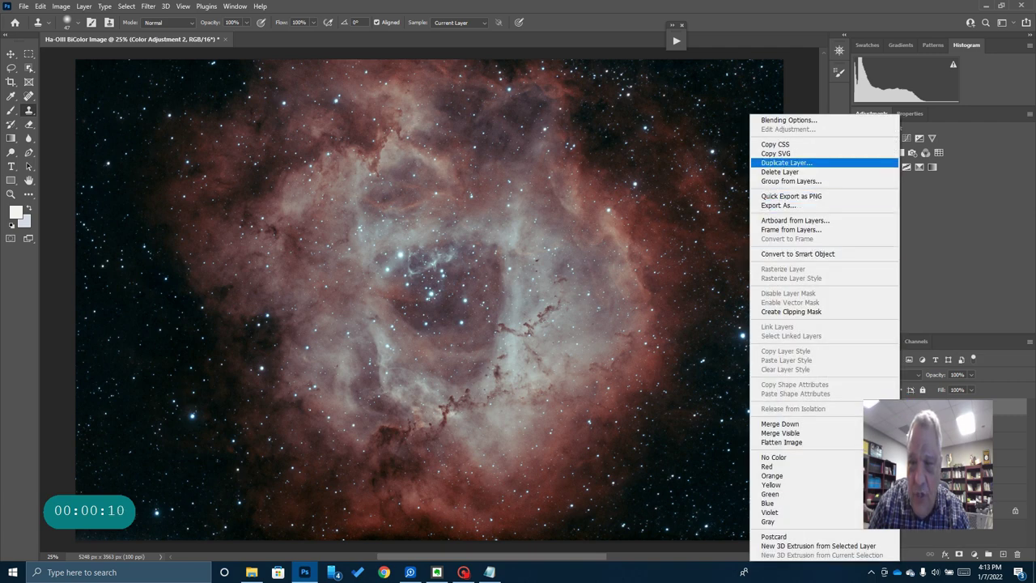
{"action": "left_click", "coordinate": [794, 160]}
{"action": "key", "text": "BackSpace"}
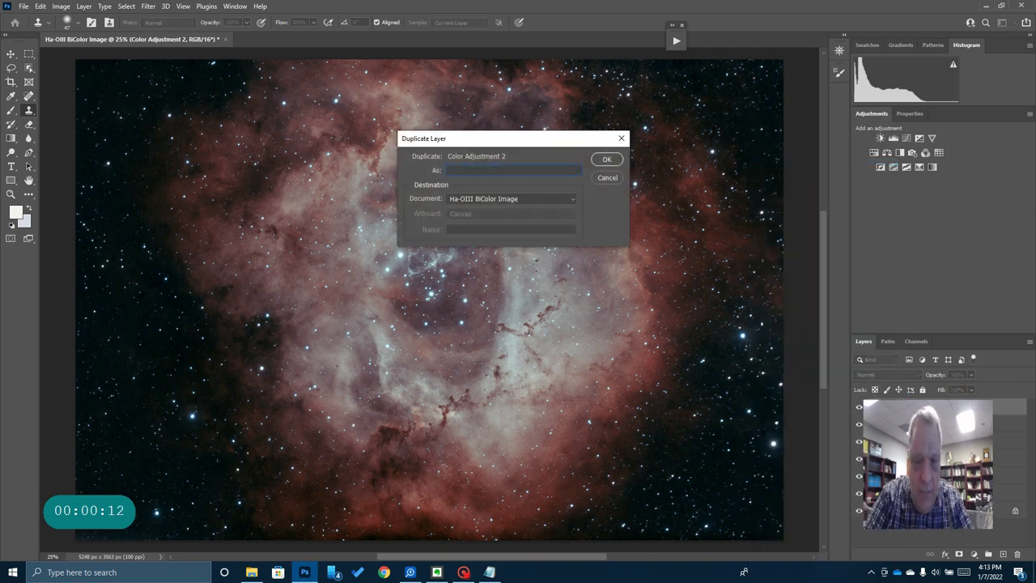
{"action": "type", "text": "Final Adjustments"}
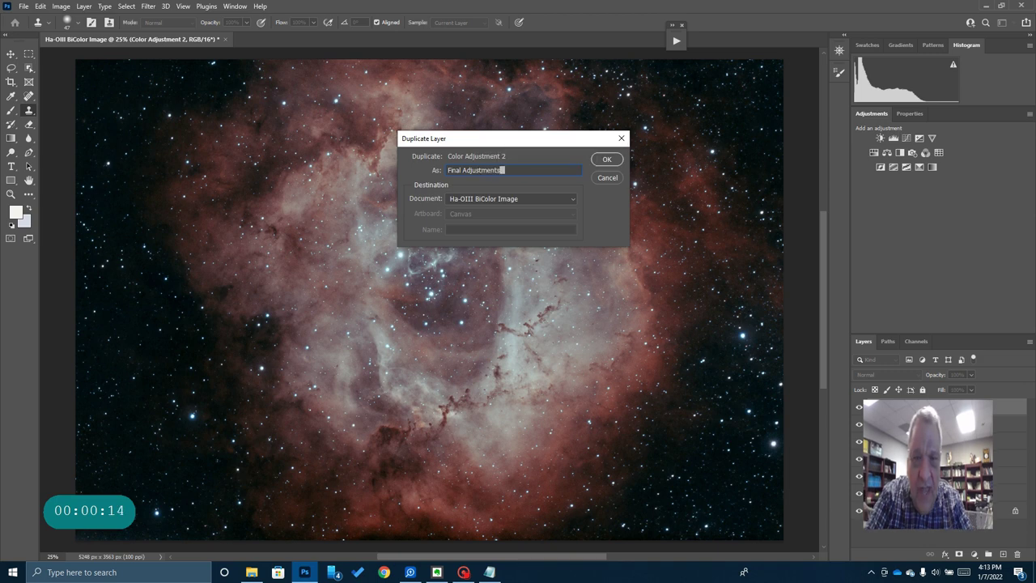
{"action": "key", "text": "Return"}
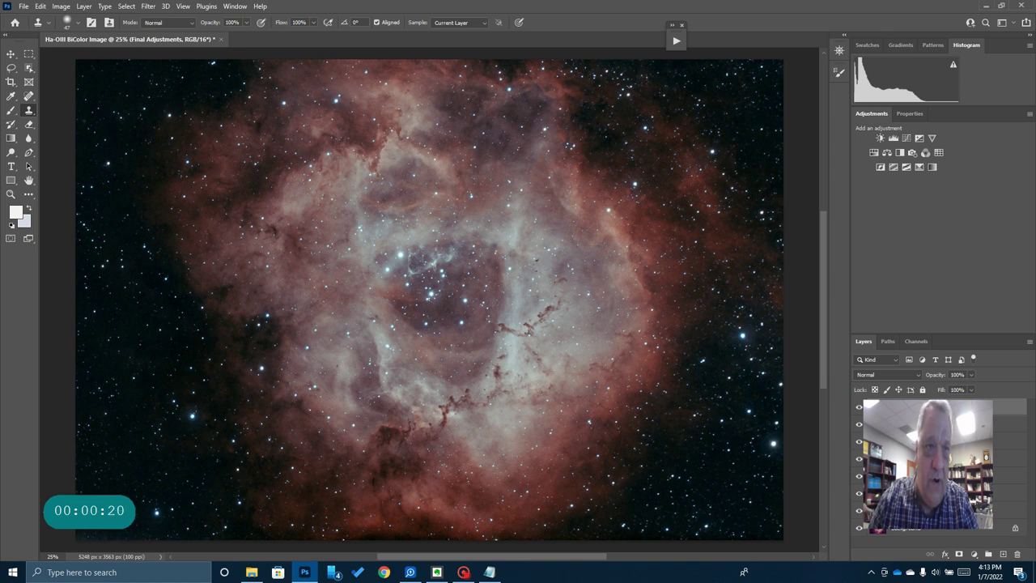
Open Camera Raw on Final Adjustments, raise Exposure to +0.50 and nudge Saturation upward, checking the nebula's centre.
{"action": "left_click", "coordinate": [148, 6]}
{"action": "left_click", "coordinate": [187, 88]}
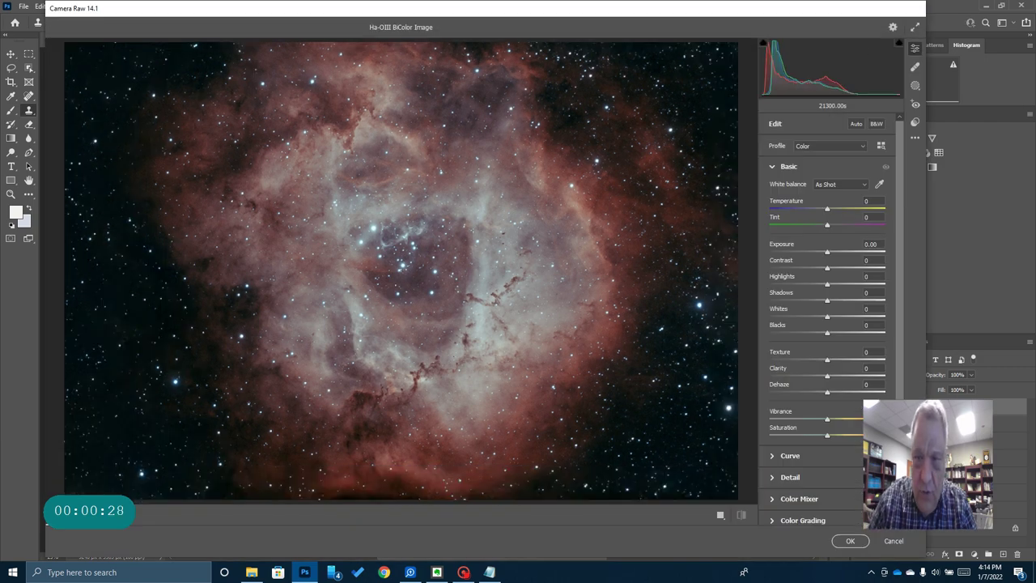
{"action": "left_click_drag", "start_coordinate": [828, 252], "coordinate": [834, 253]}
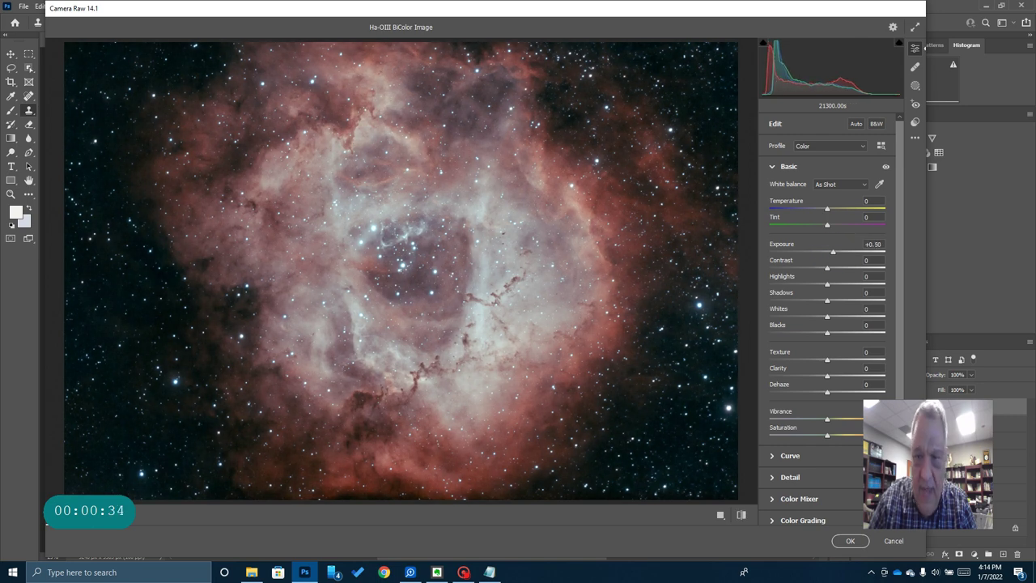
{"action": "left_click_drag", "start_coordinate": [830, 435], "coordinate": [842, 433]}
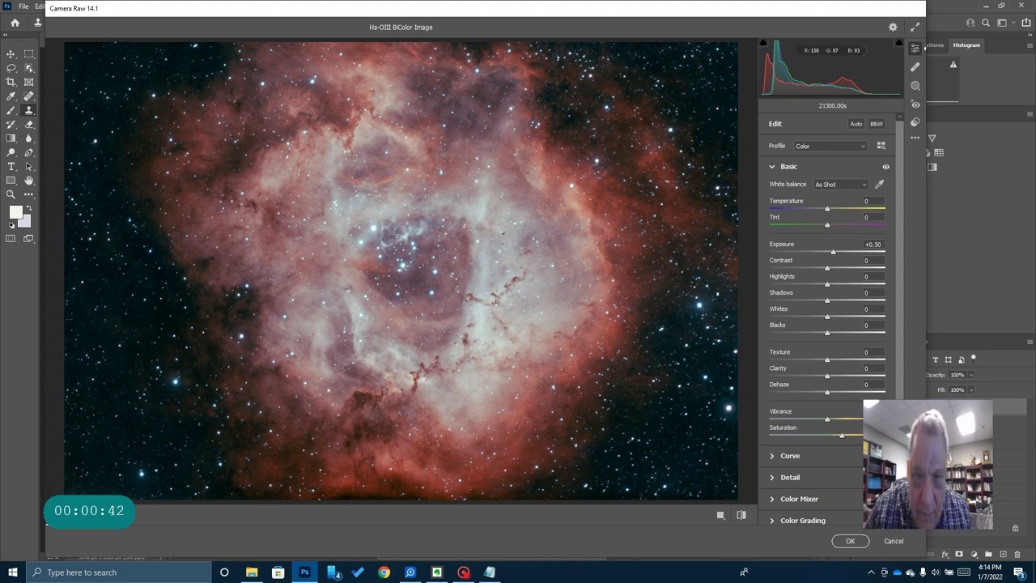
{"action": "key", "text": "ctrl+plus"}
{"action": "key", "text": "ctrl+plus"}
{"action": "key", "text": "ctrl+plus"}
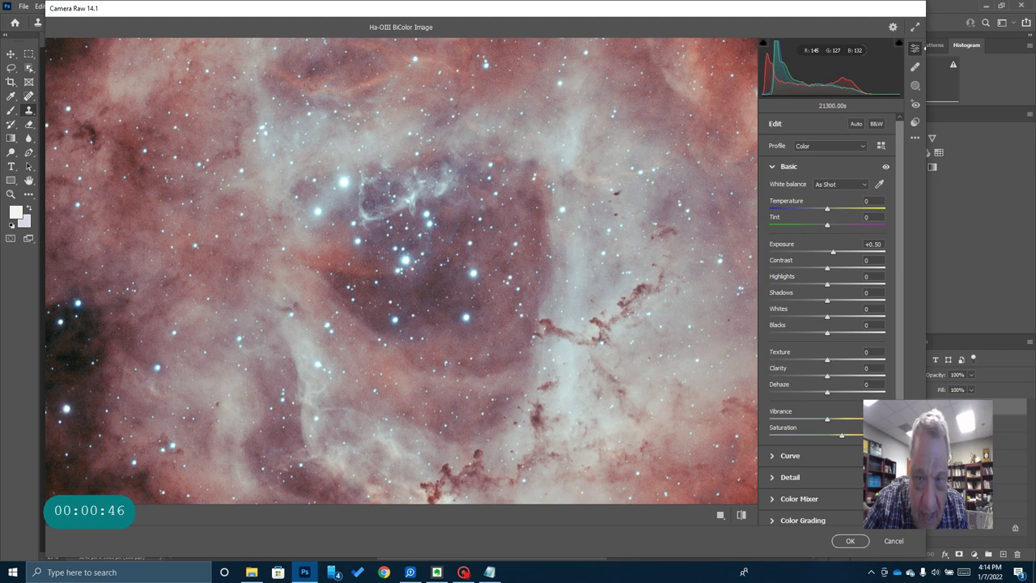
{"action": "key", "text": "ctrl+minus"}
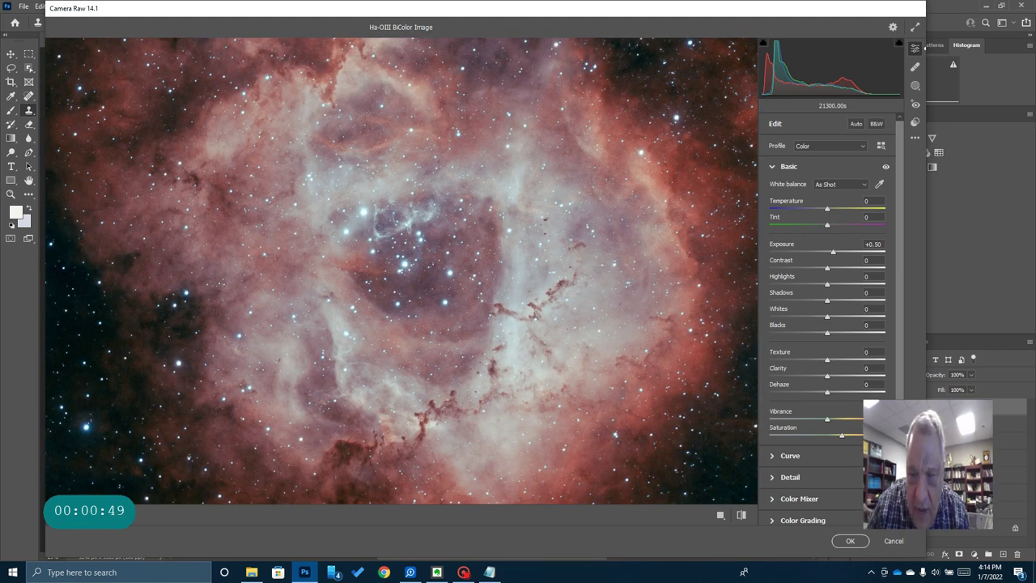
In the Detail panel, set Noise Reduction and Color Noise Reduction to 6.
{"action": "left_click", "coordinate": [779, 478]}
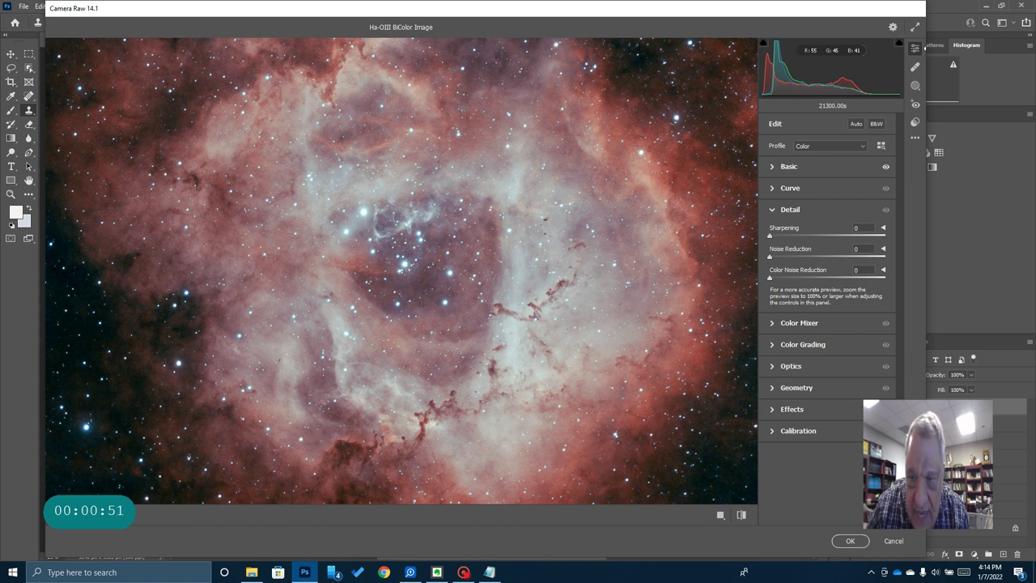
{"action": "left_click", "coordinate": [772, 256]}
{"action": "left_click_drag", "start_coordinate": [772, 256], "coordinate": [773, 257]}
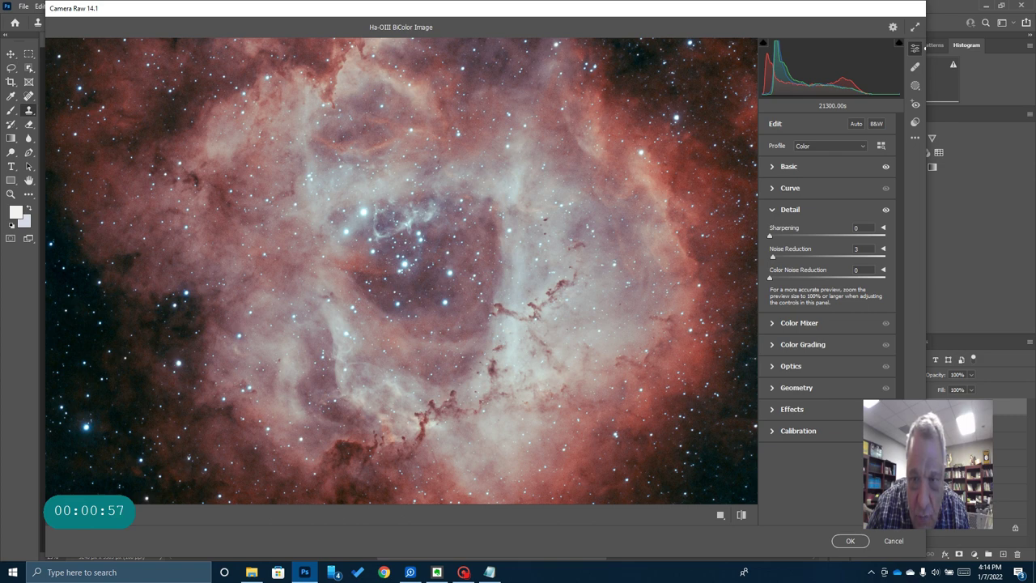
{"action": "left_click_drag", "start_coordinate": [773, 257], "coordinate": [777, 279]}
Check the whole nebula image, then apply the Camera Raw edits to the Final Adjustments layer.
{"action": "key", "text": "ctrl+minus"}
{"action": "key", "text": "ctrl+minus"}
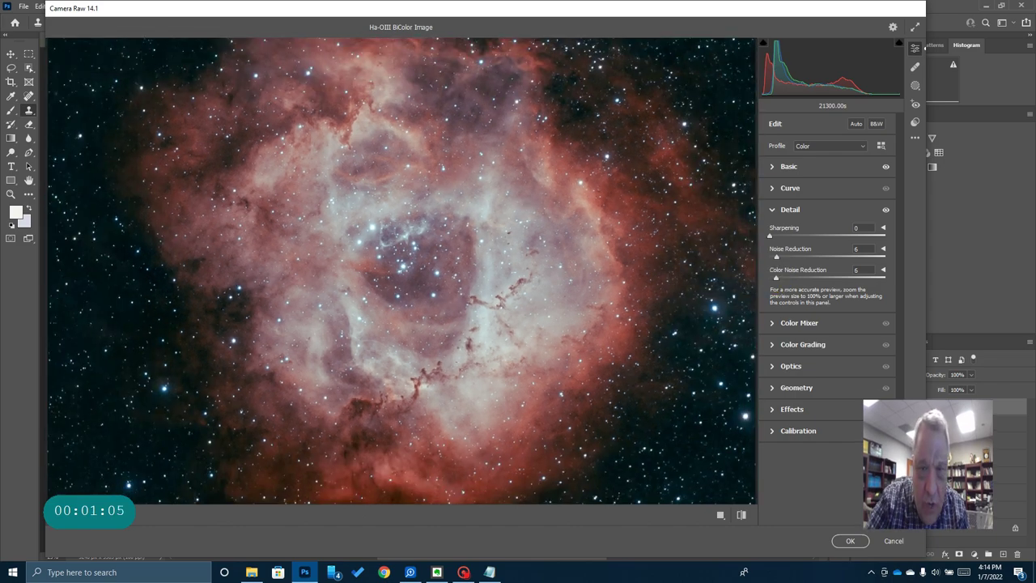
{"action": "key", "text": "ctrl+plus"}
{"action": "key", "text": "ctrl+plus"}
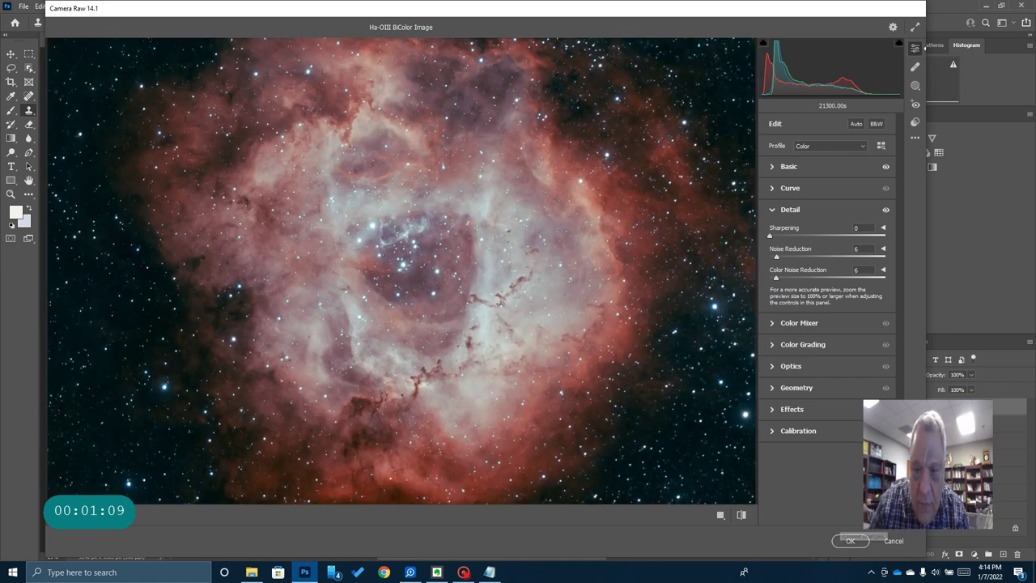
{"action": "left_click", "coordinate": [842, 541]}
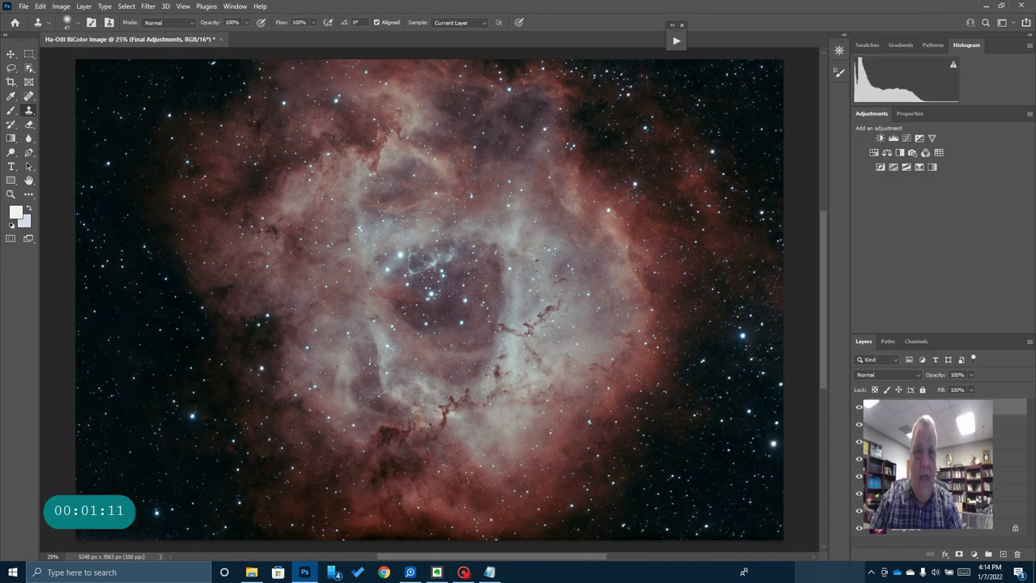